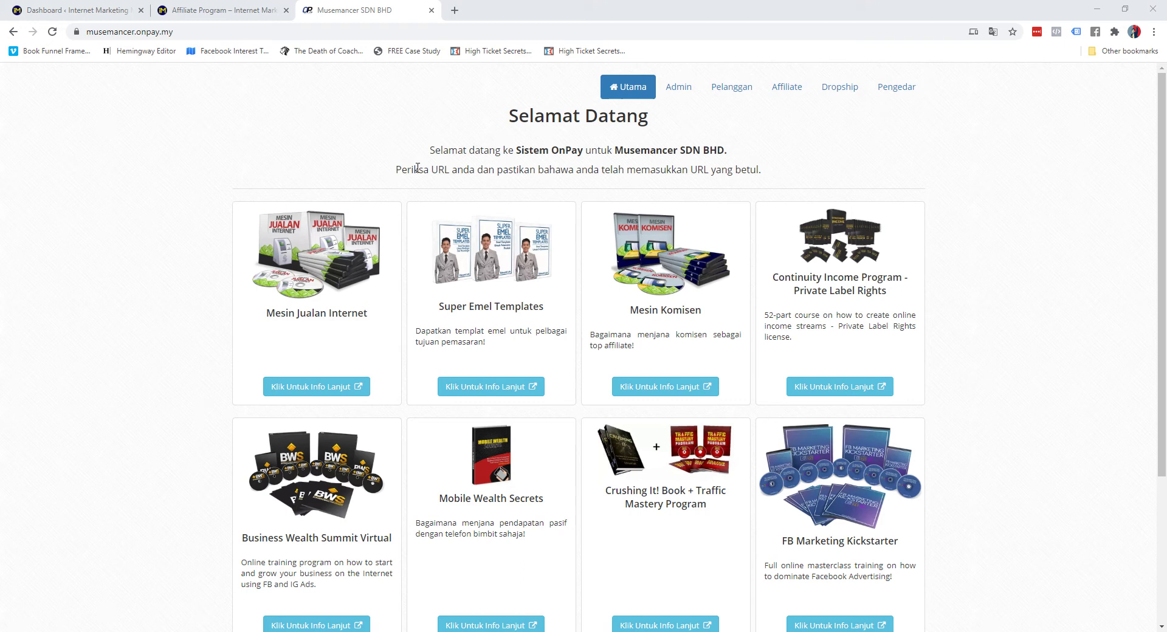
Examine the OnPay home page address and look through the catalogue of products available for promotion.
left_click(123, 34)
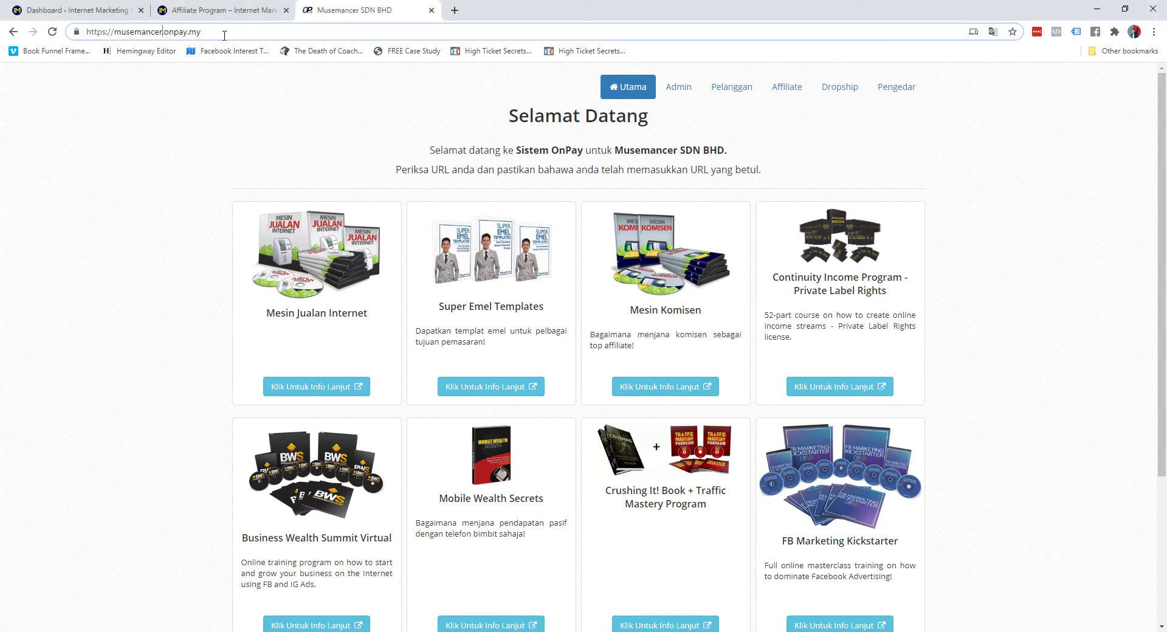
left_click(137, 224)
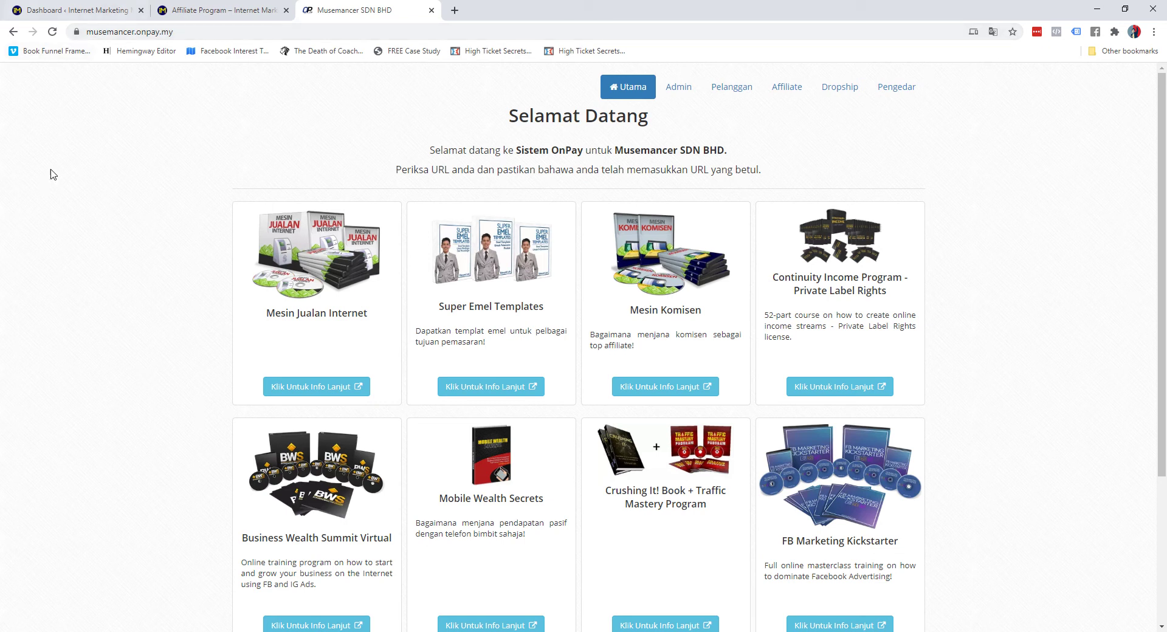
scroll(174, 225, "down", 3)
scroll(176, 230, "up", 2)
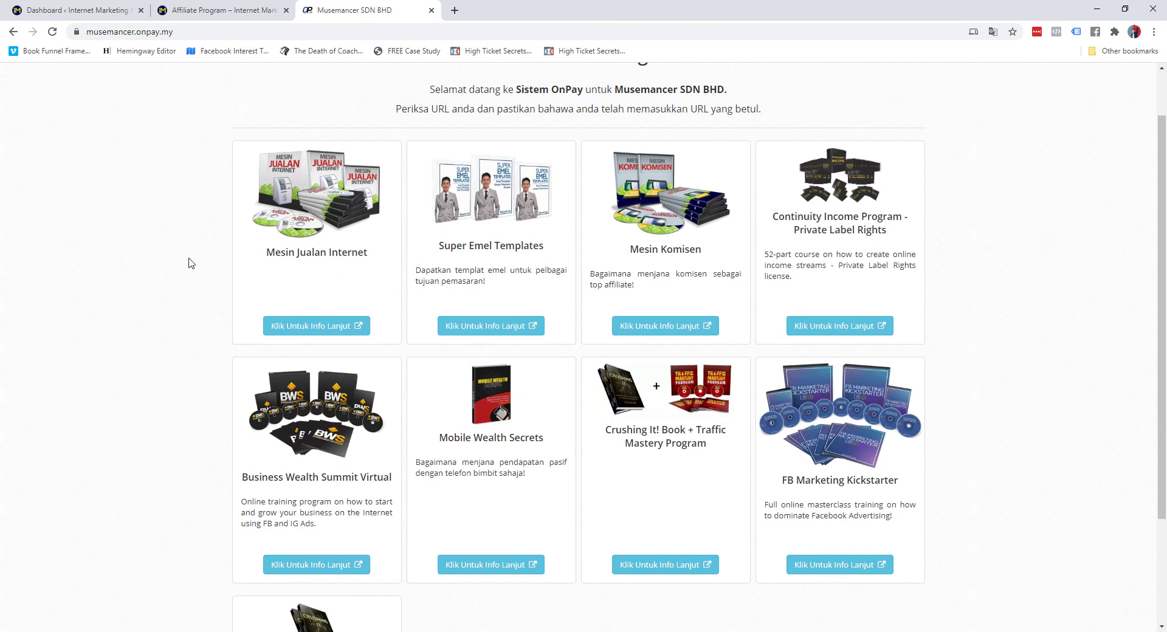
scroll(190, 260, "up", 1)
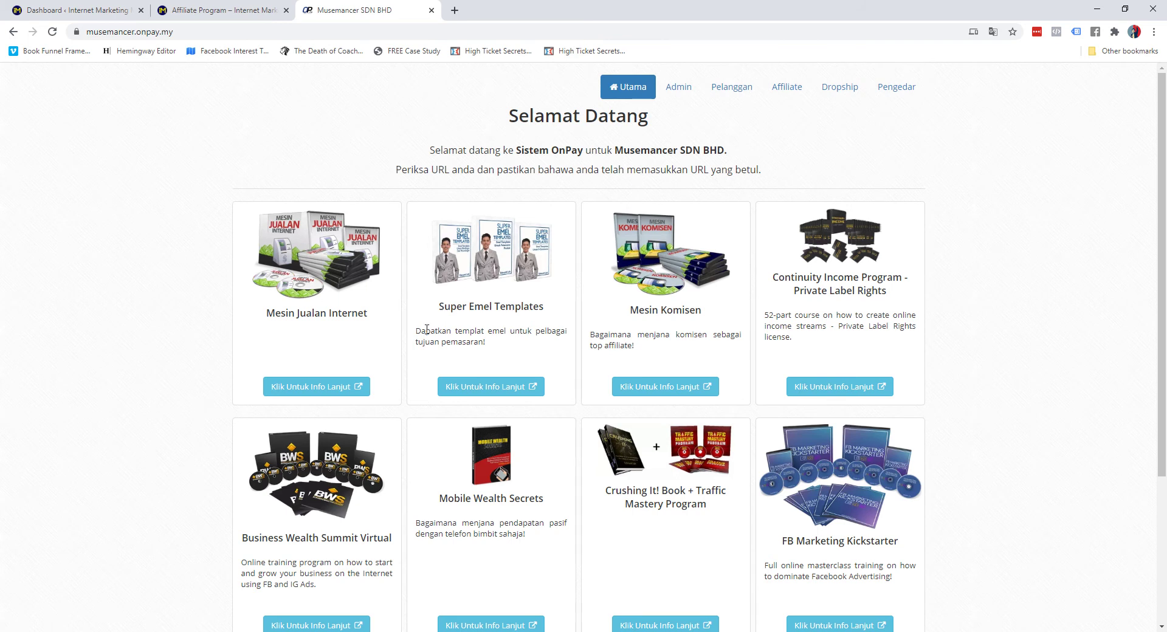
left_click_drag(414, 332, 472, 355)
left_click(497, 351)
scroll(646, 355, "down", 1)
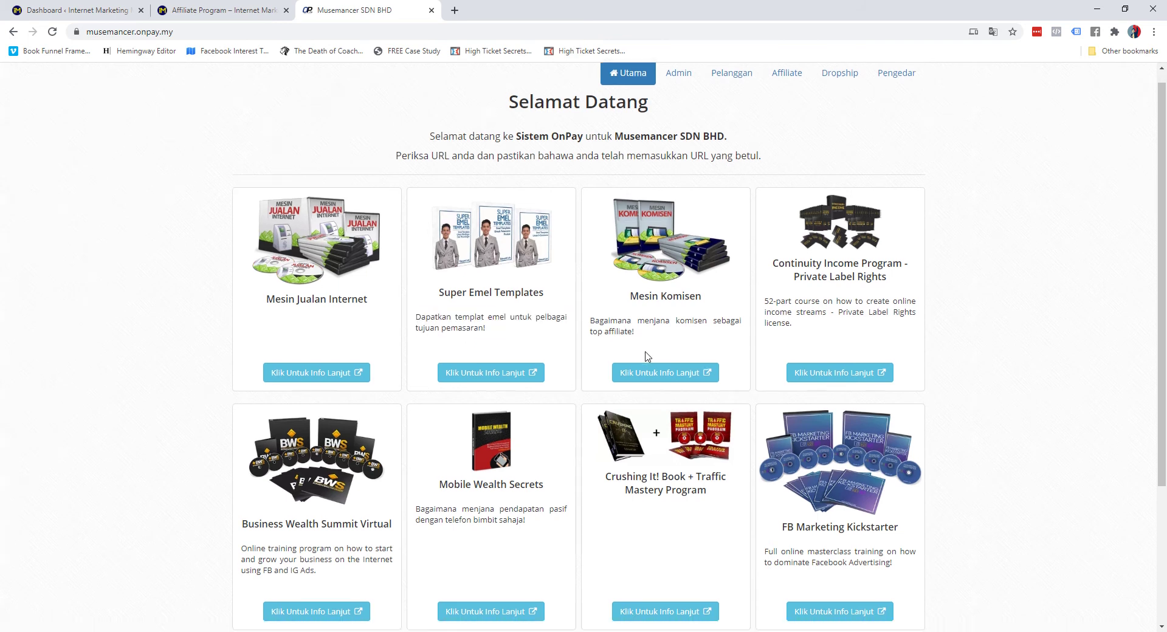
scroll(647, 357, "down", 2)
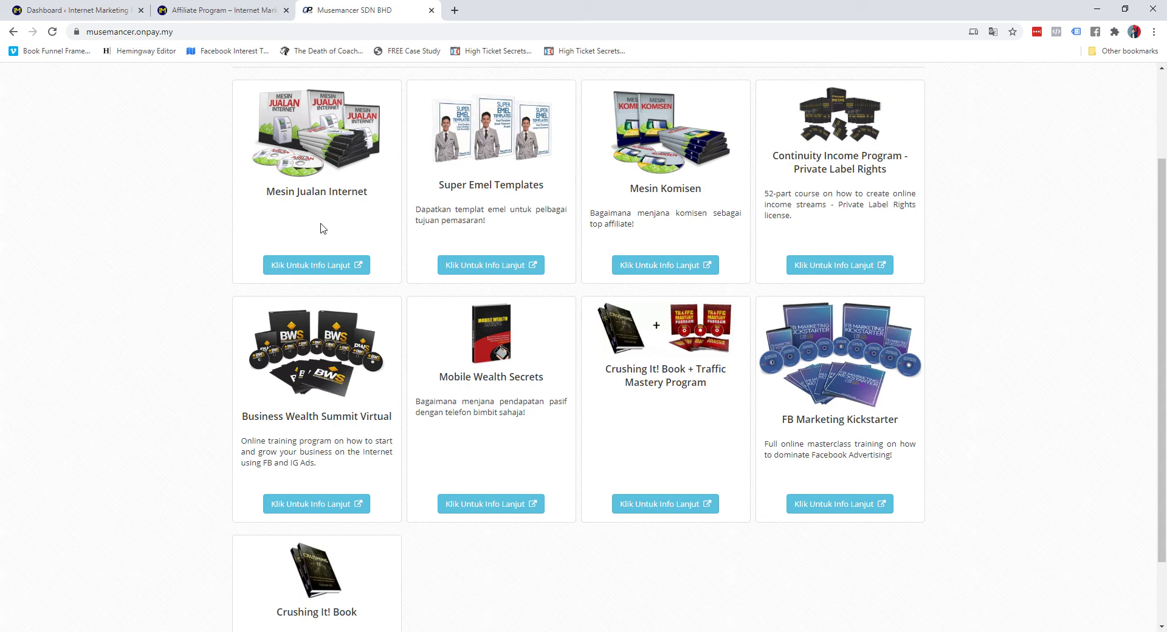
scroll(617, 384, "down", 1)
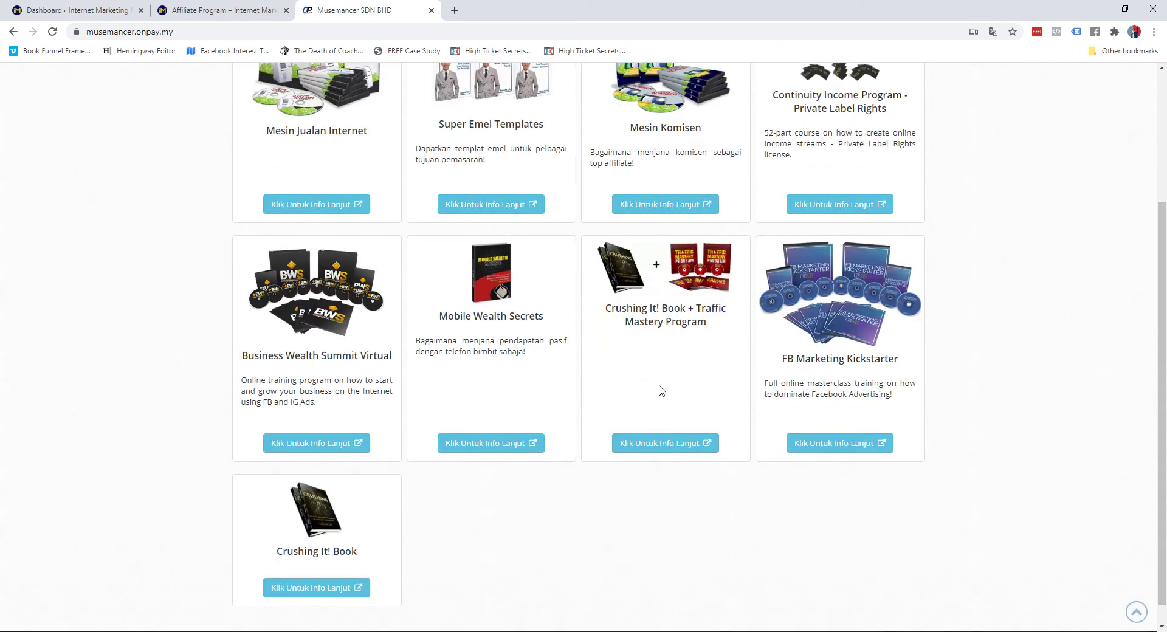
scroll(661, 391, "up", 3)
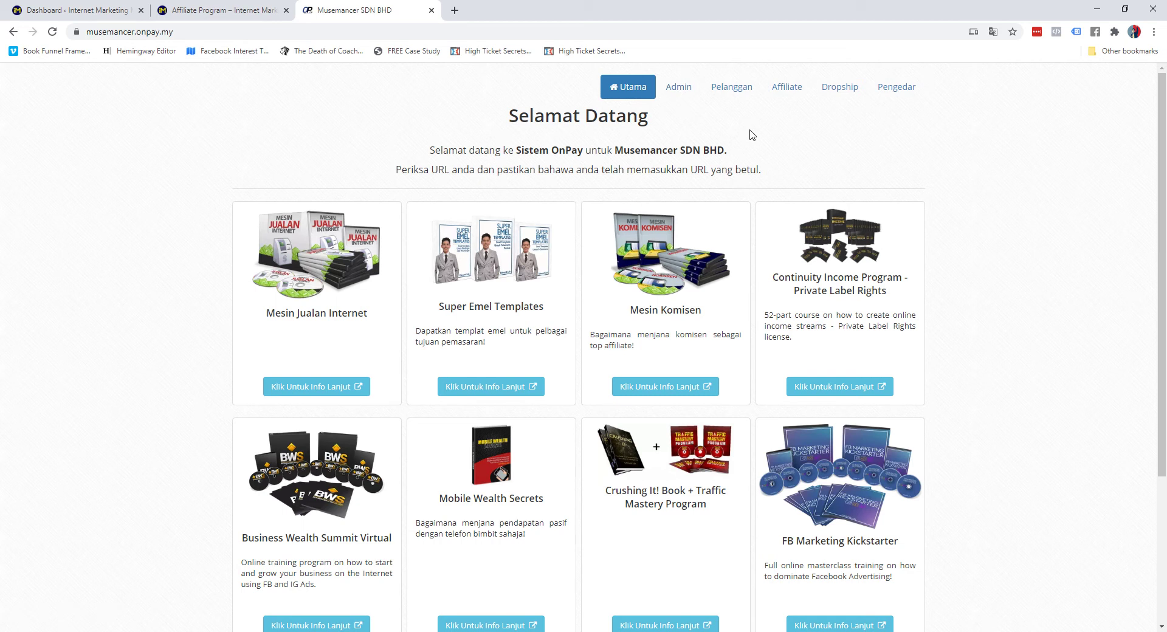
Open the affiliate login page and inspect its web address and the agent password field.
left_click(795, 92)
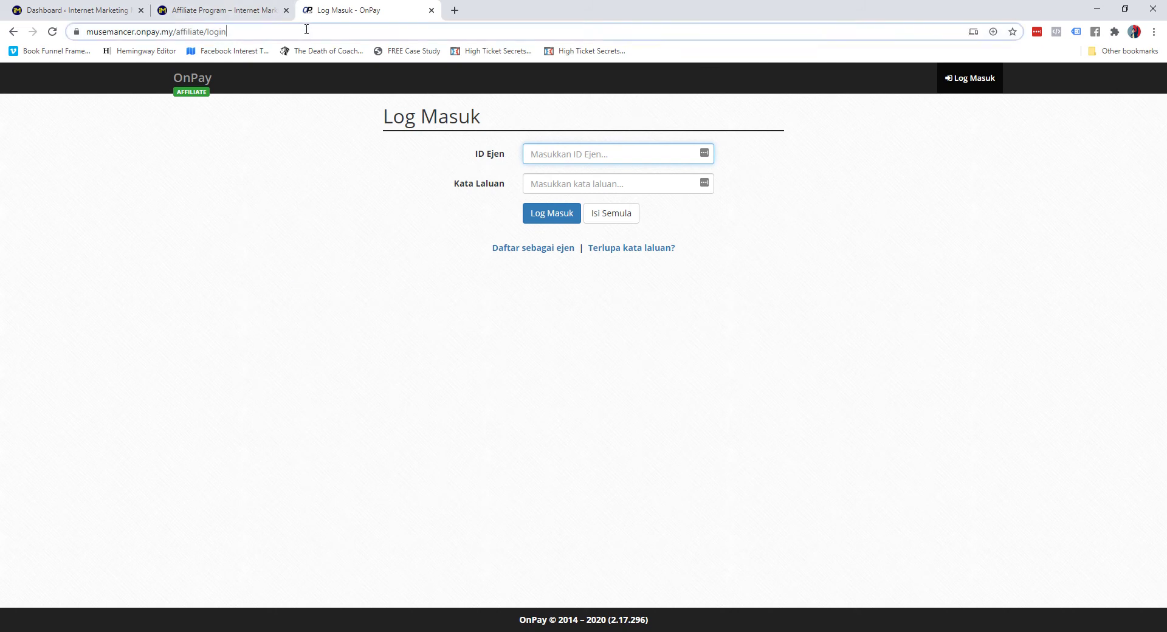
left_click(189, 32)
left_click(167, 32)
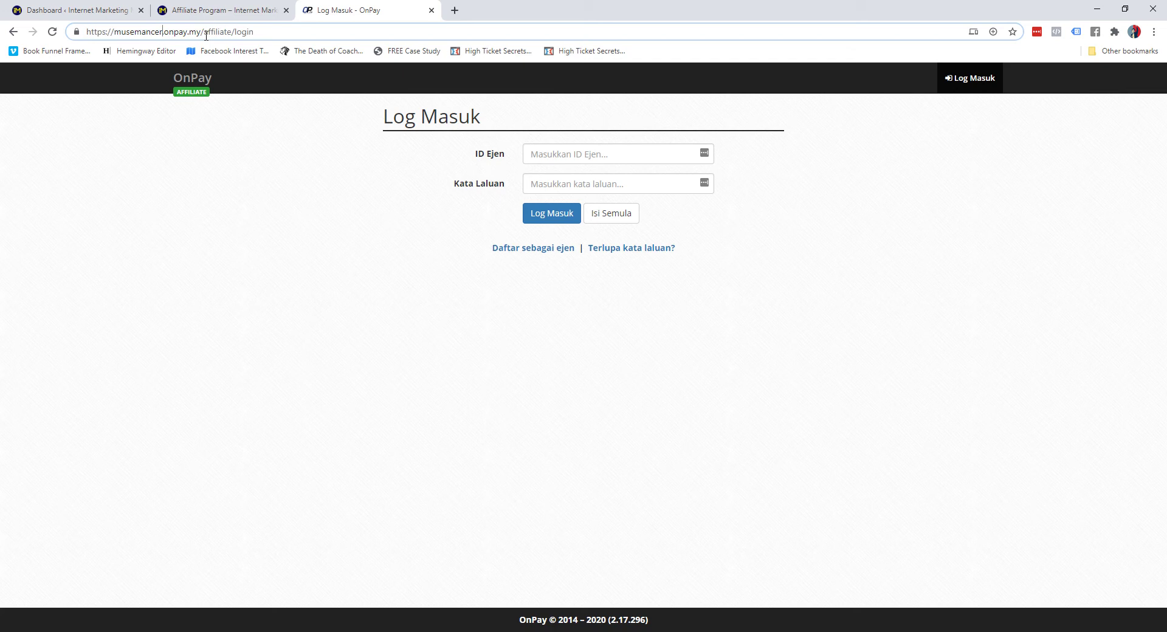
left_click(539, 189)
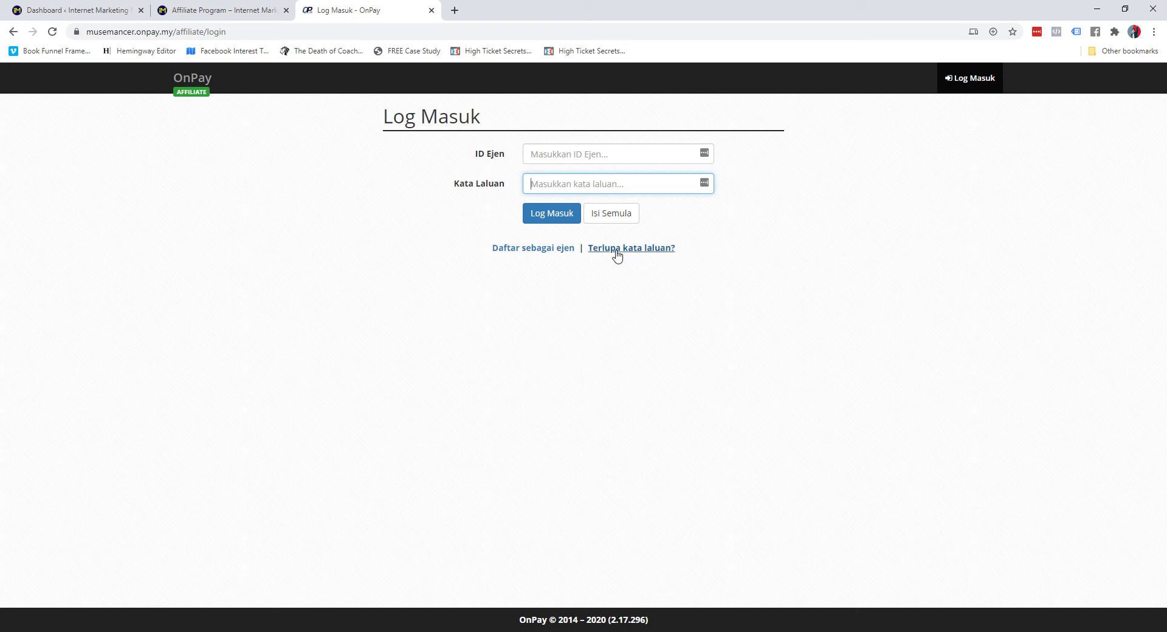
Open the agent registration form and review its fields, terms and conditions, reCAPTCHA and final Daftar option.
left_click(553, 248)
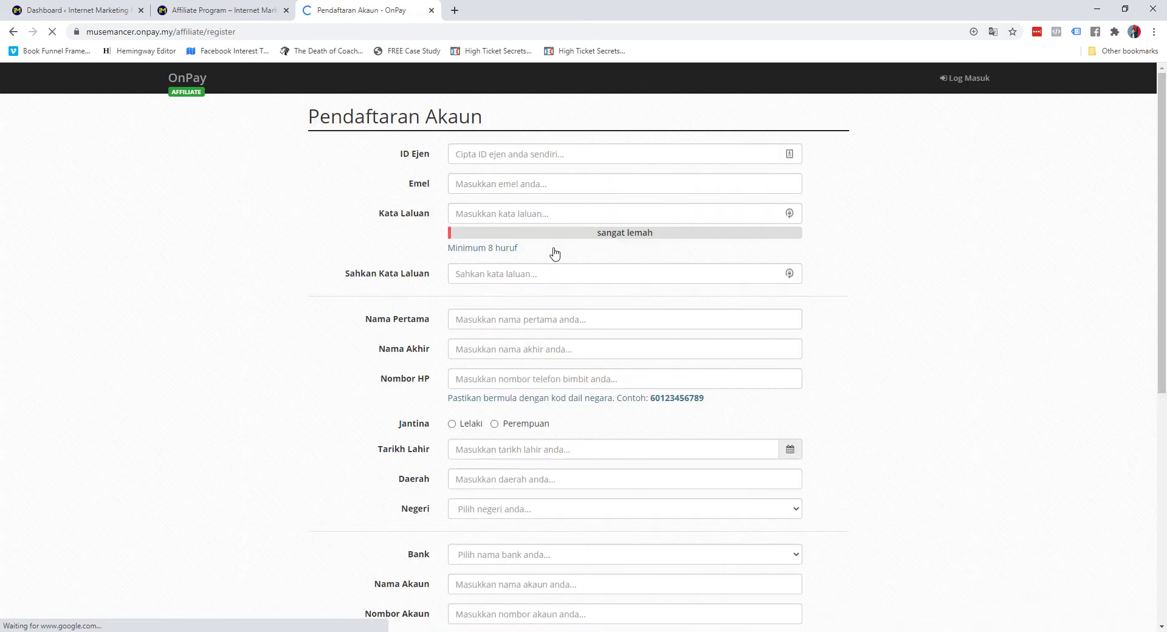
scroll(289, 483, "down", 6)
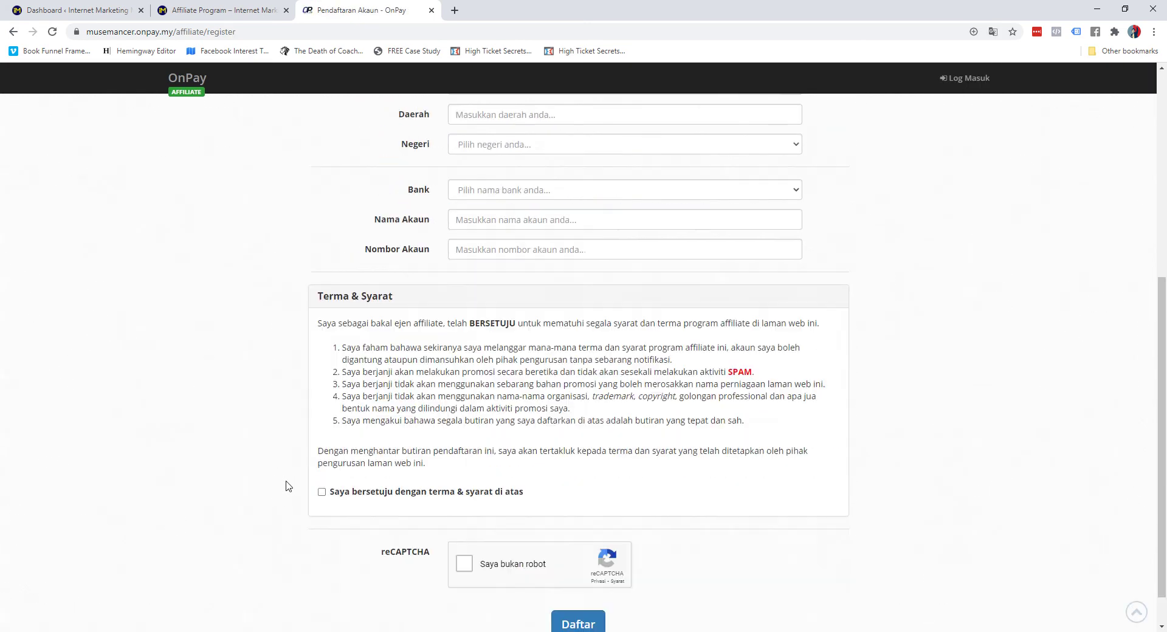
scroll(289, 483, "up", 6)
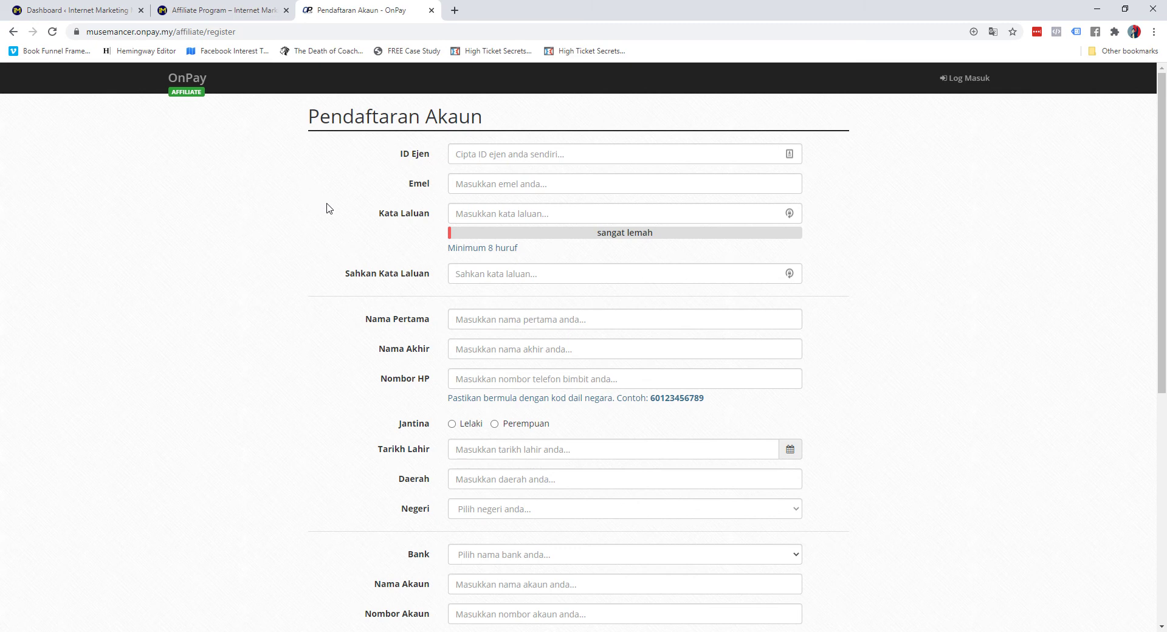
scroll(316, 260, "down", 4)
scroll(321, 260, "down", 3)
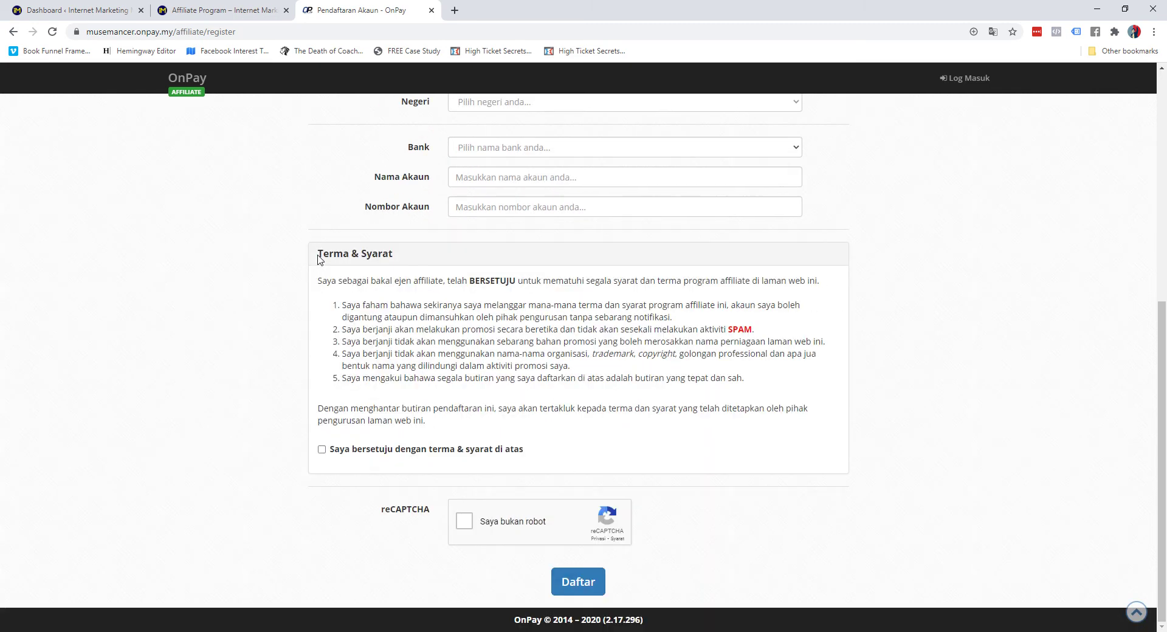
scroll(320, 260, "up", 7)
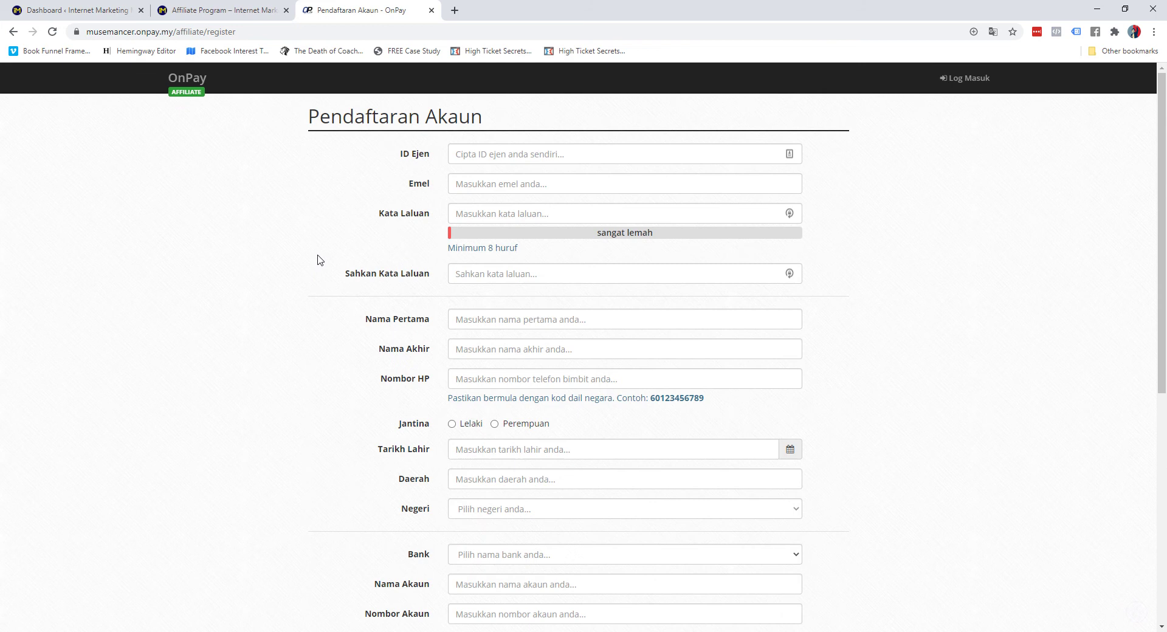
scroll(320, 260, "down", 7)
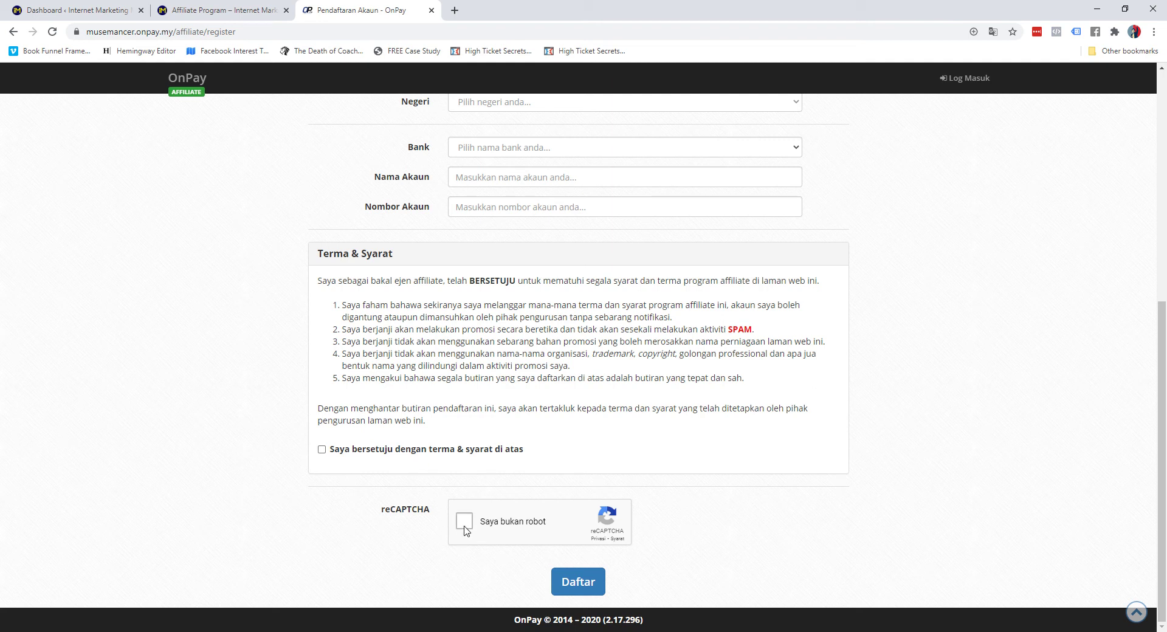
left_click(576, 581)
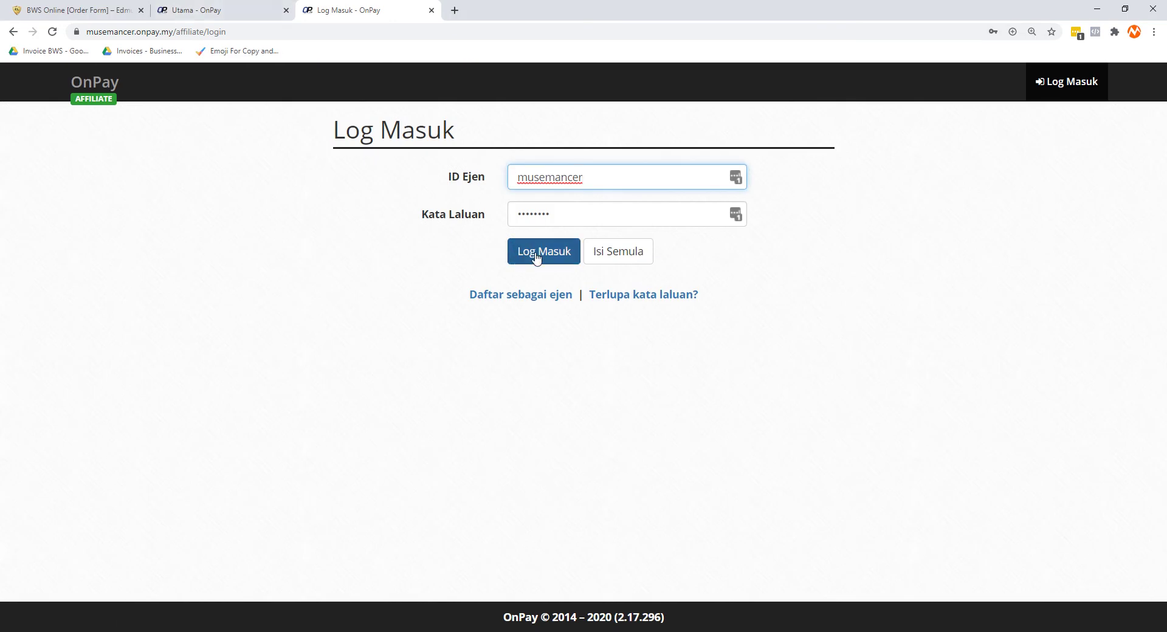
Log in to the affiliate account with the filled-in credentials and open the list of affiliate links.
left_click(536, 258)
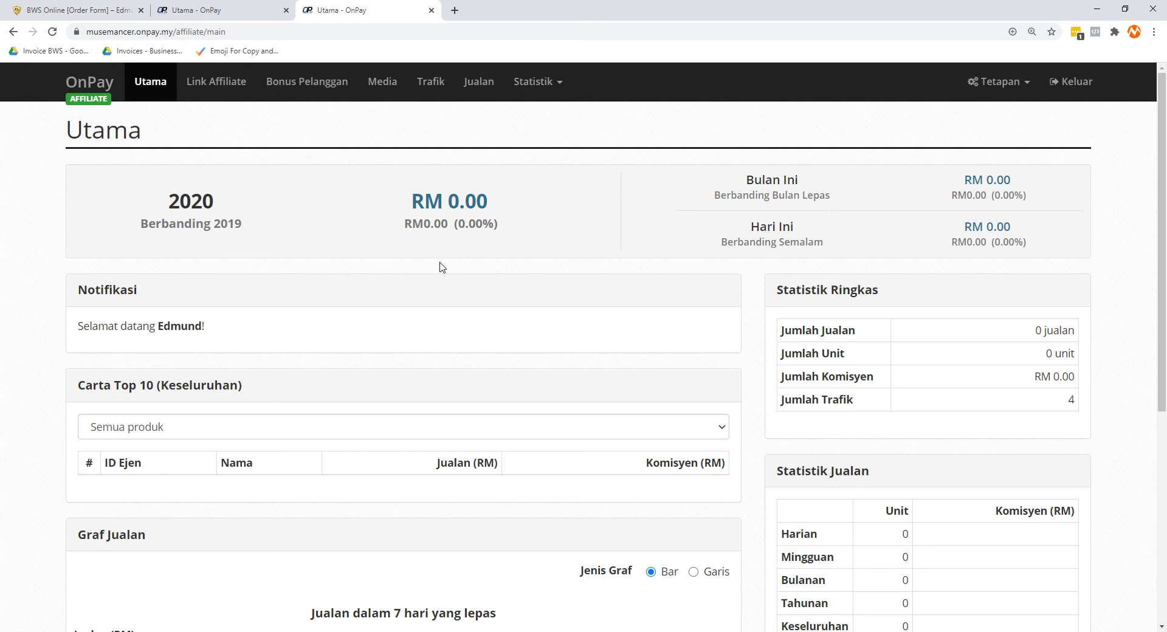
left_click(219, 97)
scroll(539, 254, "down", 1)
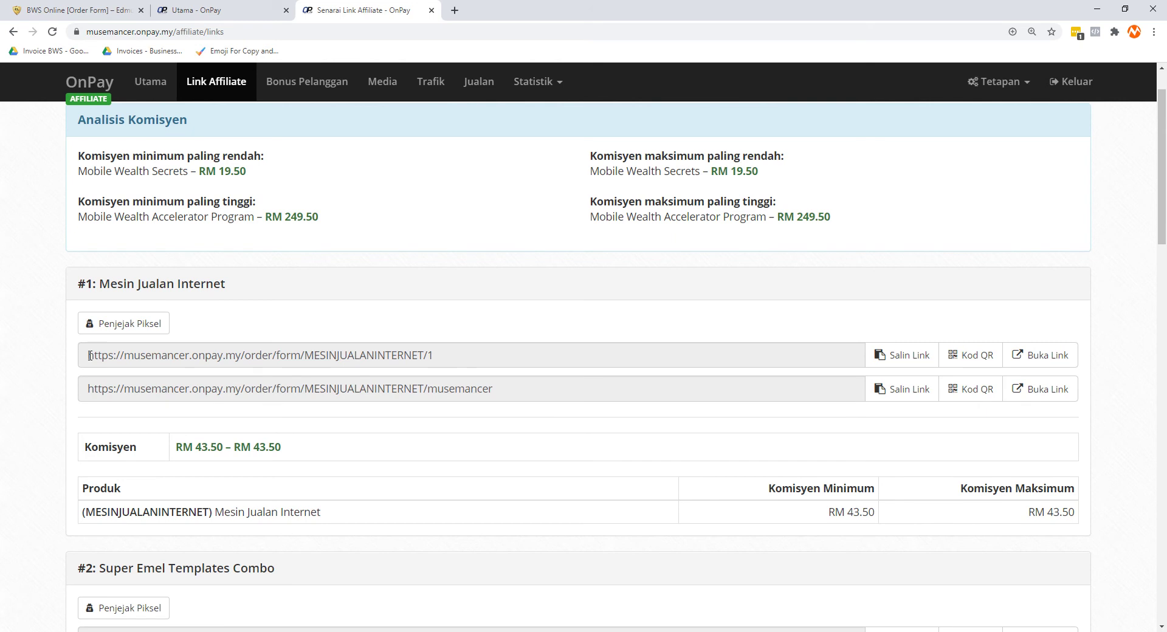
Copy the first Mesin Jualan Internet affiliate link, the one ending in /1.
left_click(468, 355)
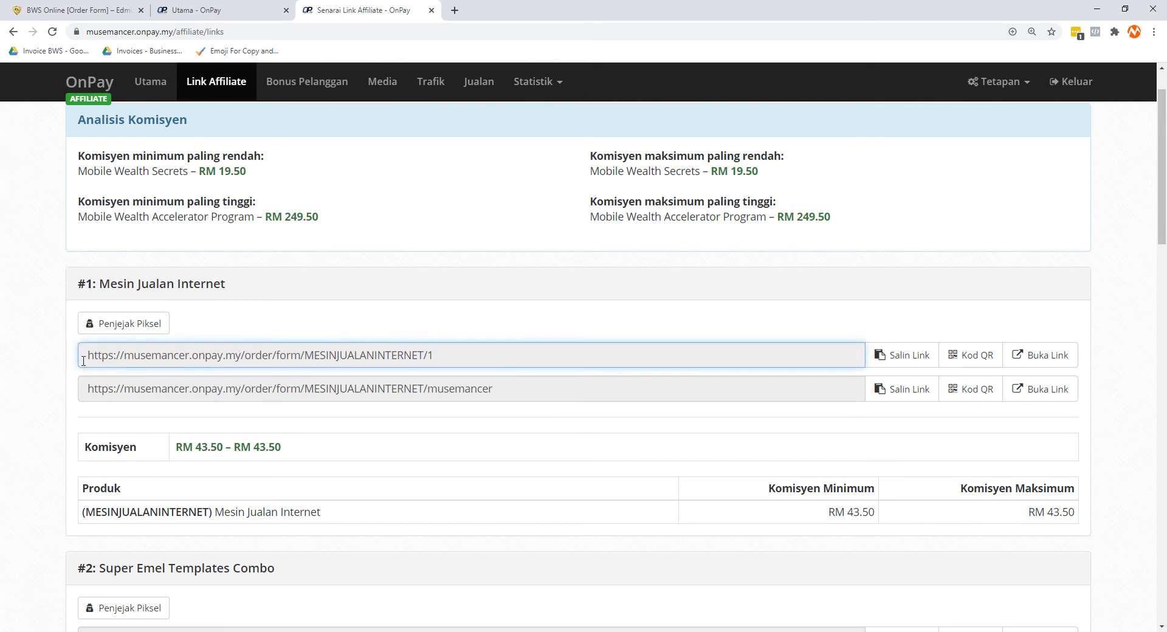
left_click_drag(84, 361, 448, 350)
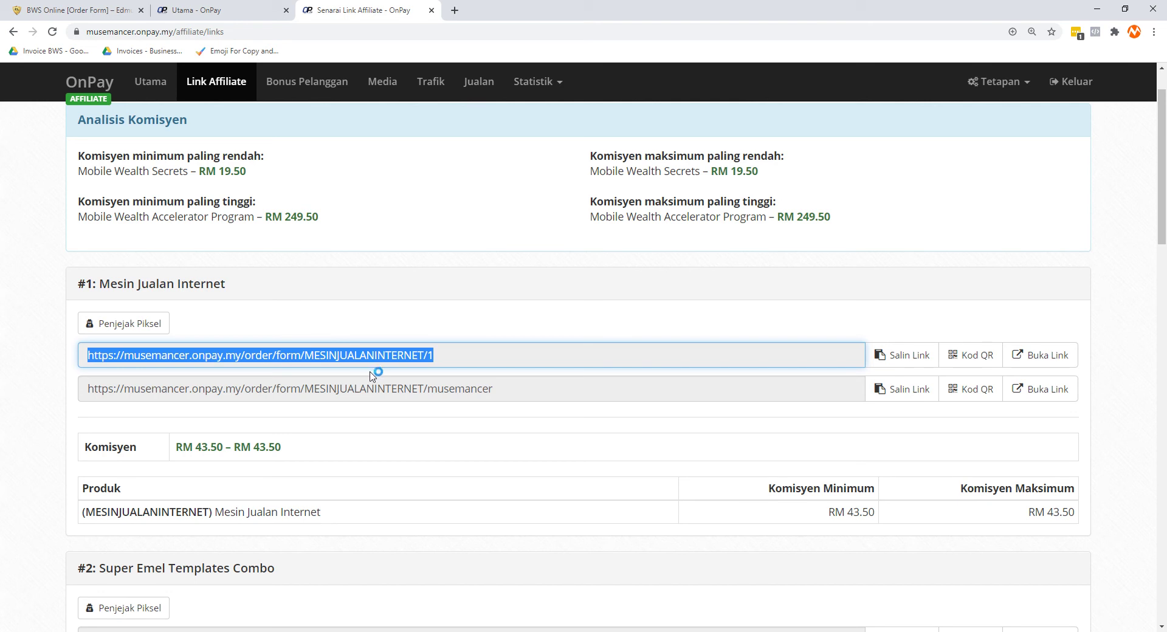
right_click(401, 353)
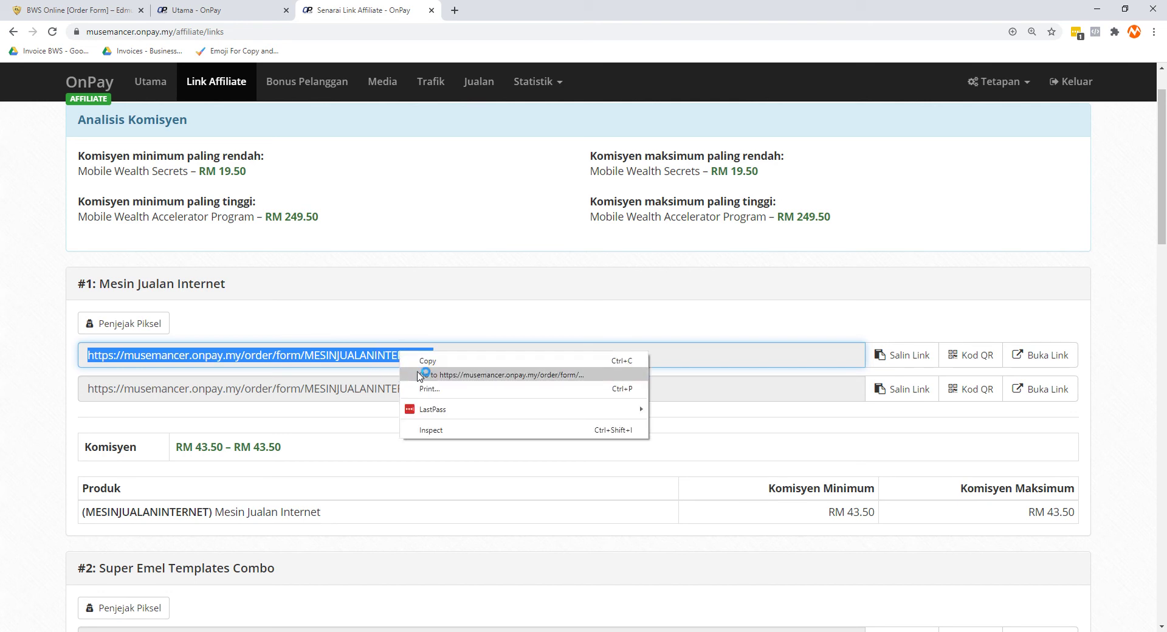
left_click(418, 362)
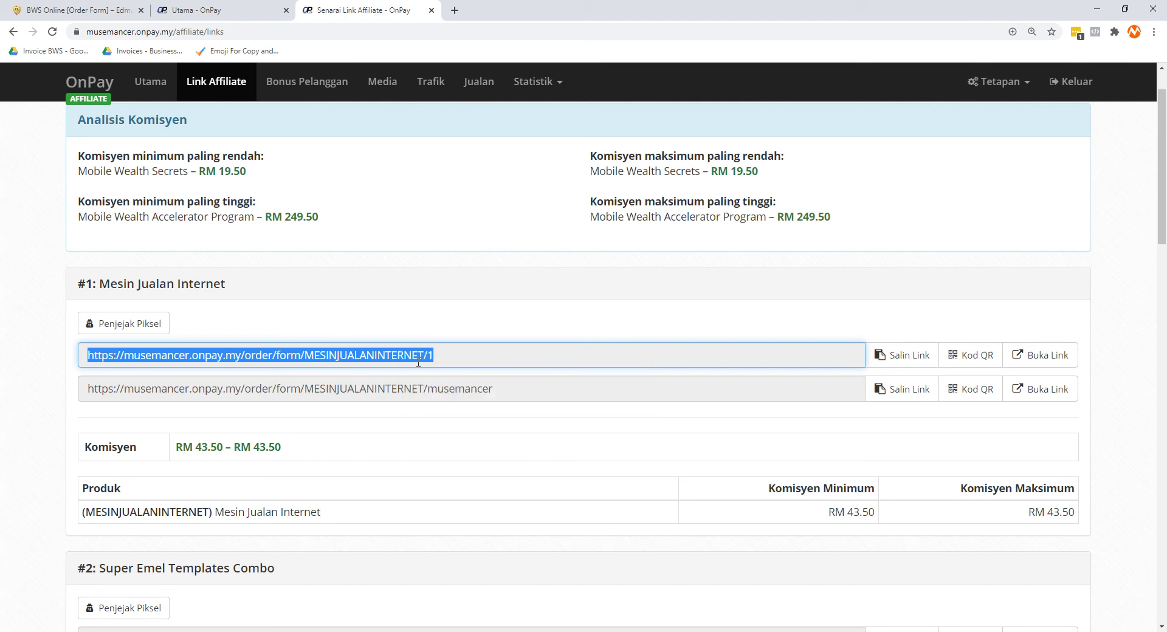
Load the copied affiliate link in a new browser tab.
left_click(455, 11)
right_click(448, 30)
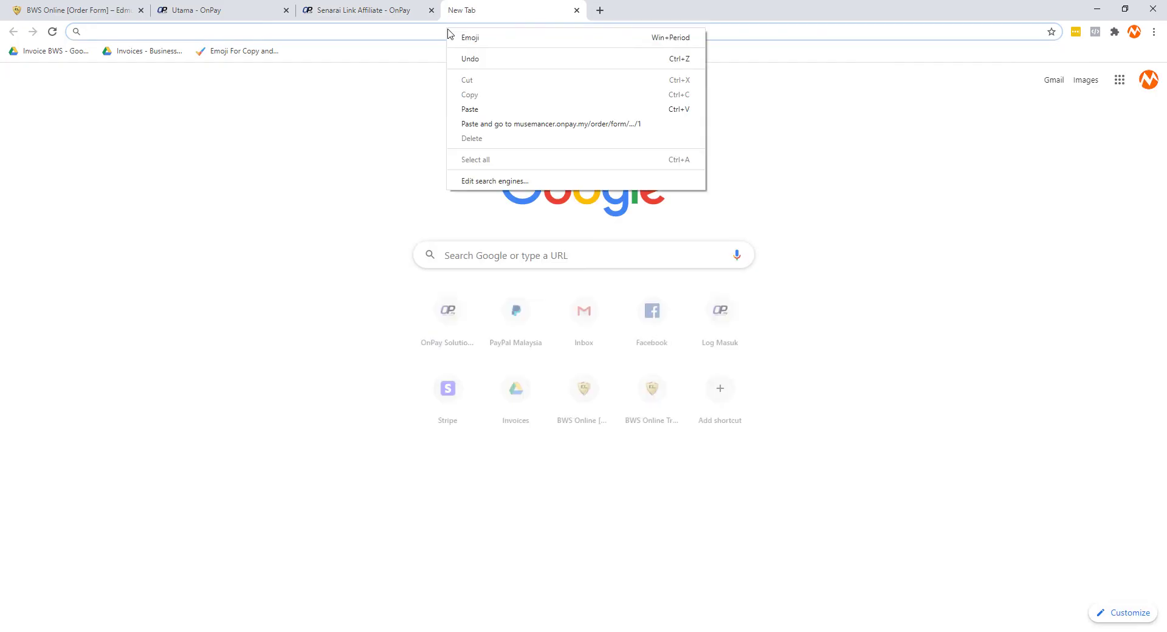
left_click(480, 109)
key("Return")
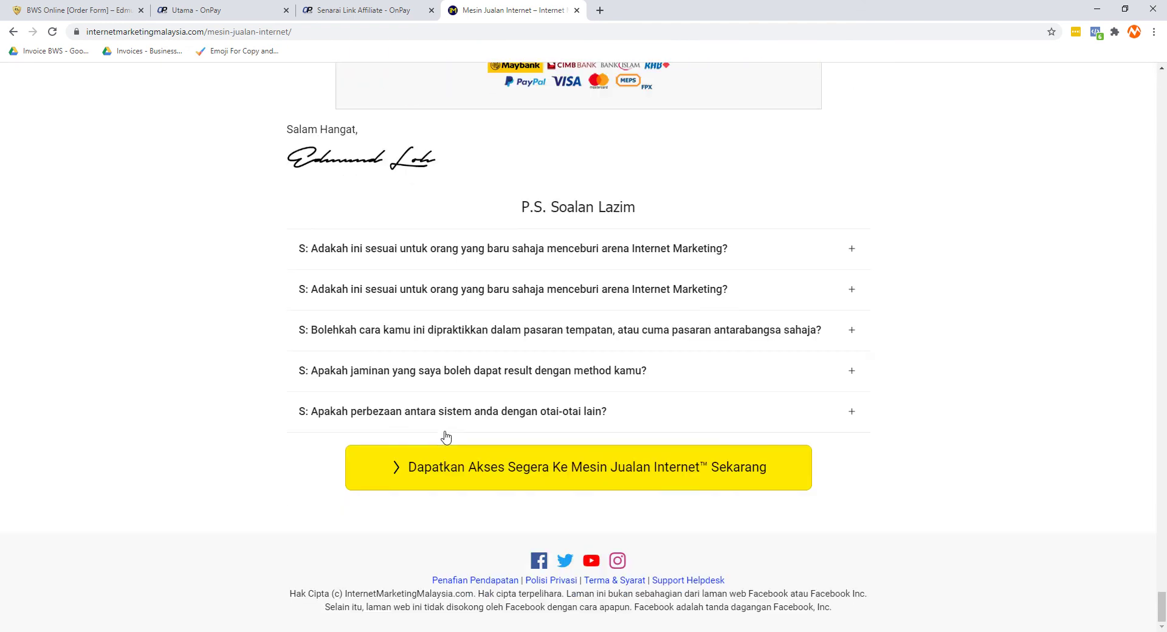
Go from the sales page to the Mesin Jualan Internet order form and check the affiliate agent details at its end.
scroll(445, 435, "up", 5)
left_click(456, 345)
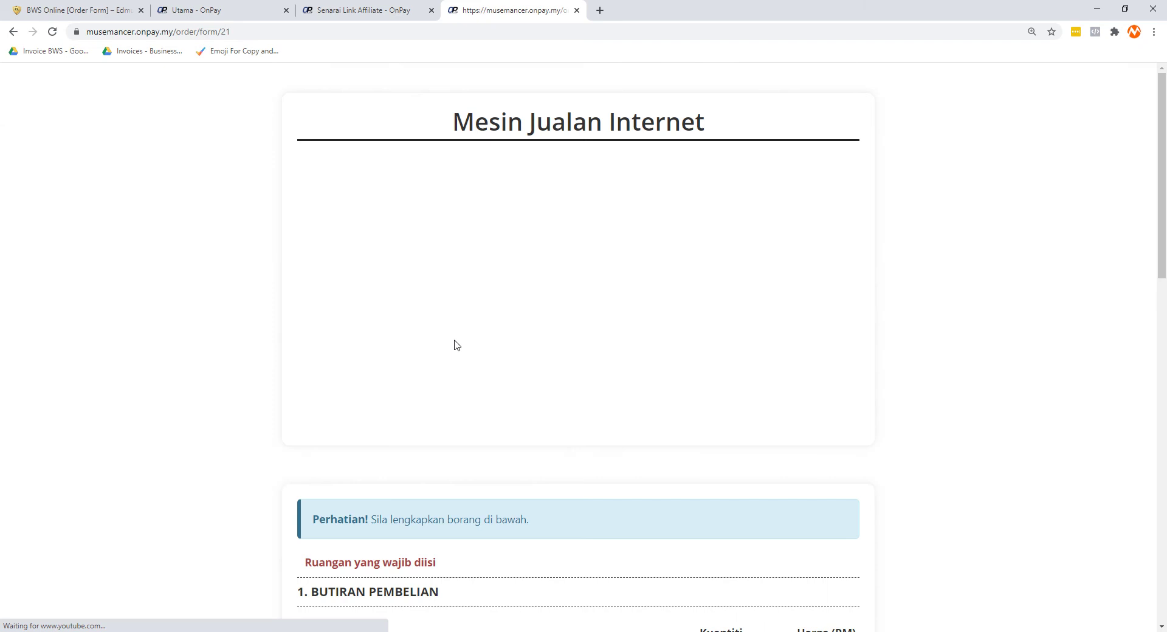
scroll(326, 308, "down", 13)
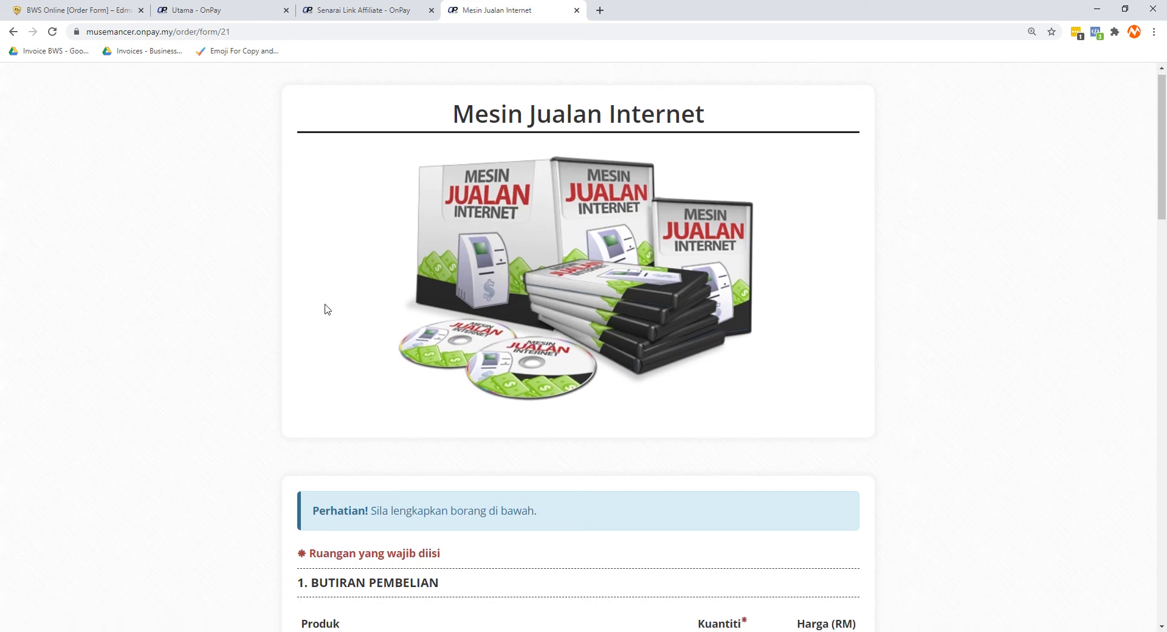
scroll(245, 294, "down", 10)
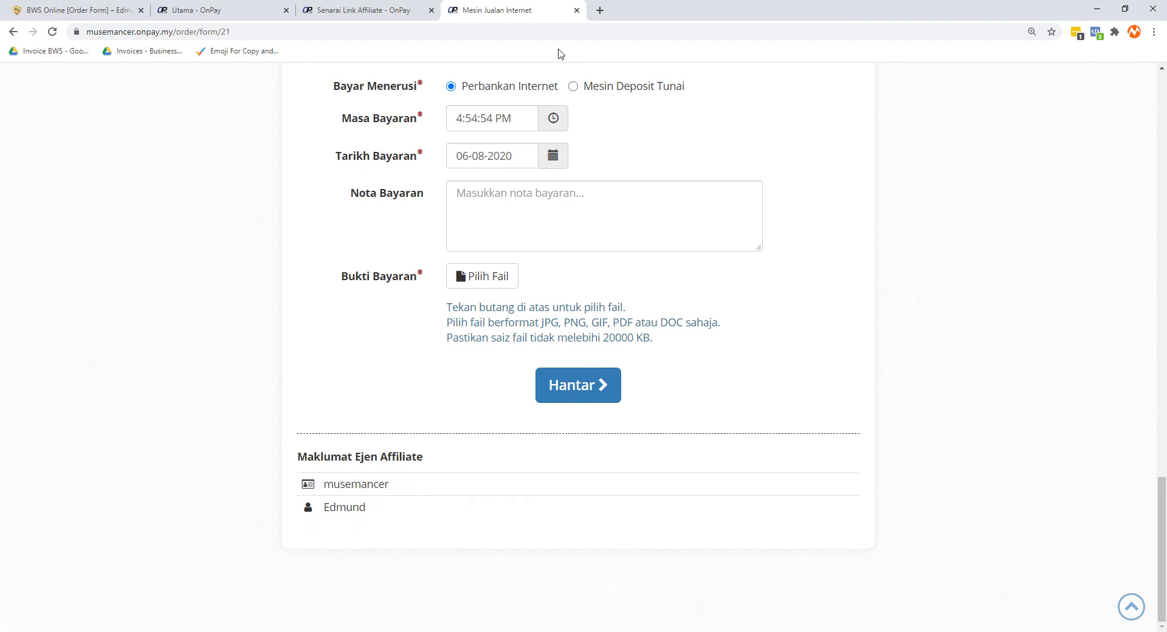
Close the order form and review the links and commissions for Mesin Jualan Internet and Super Emel Templates Combo.
left_click(577, 10)
scroll(139, 337, "down", 2)
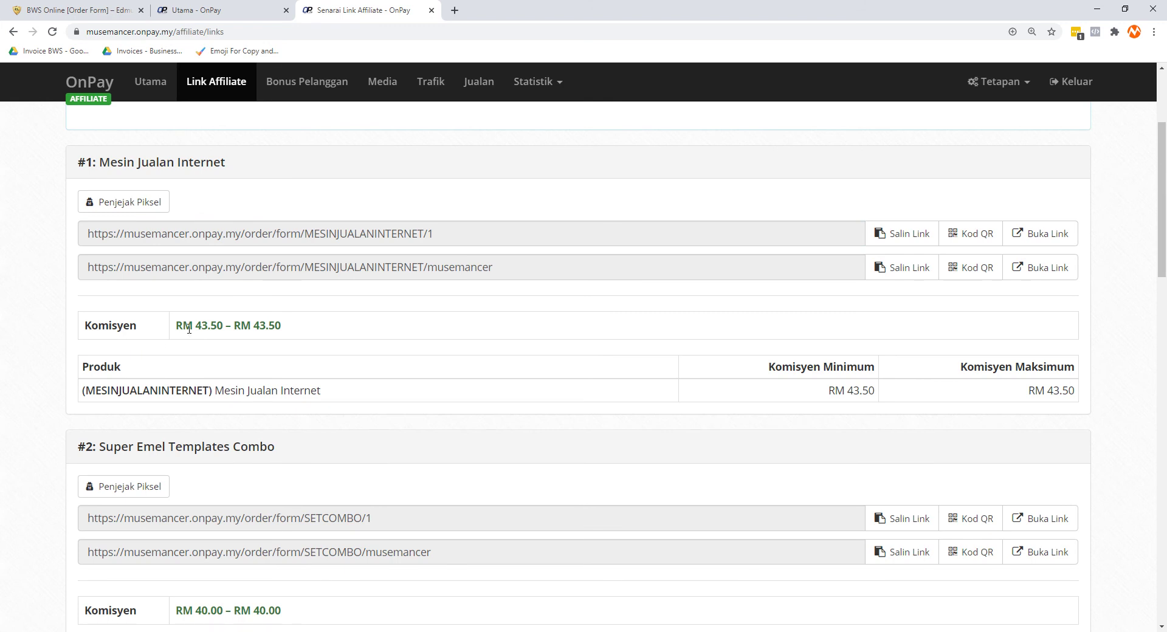
scroll(59, 435, "down", 4)
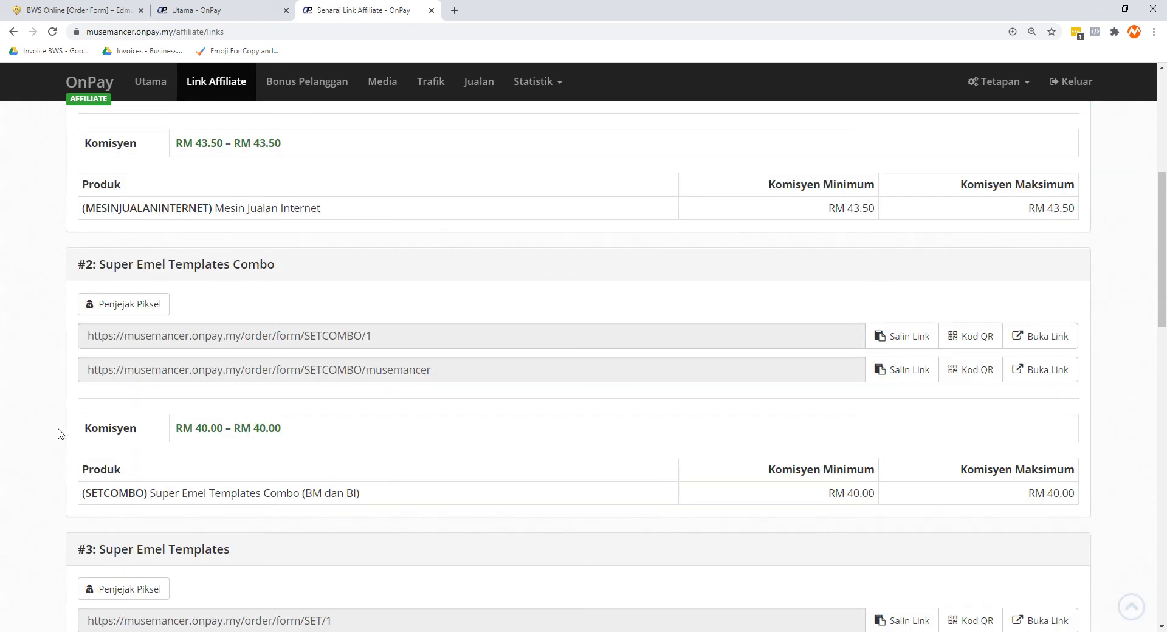
scroll(182, 486, "up", 6)
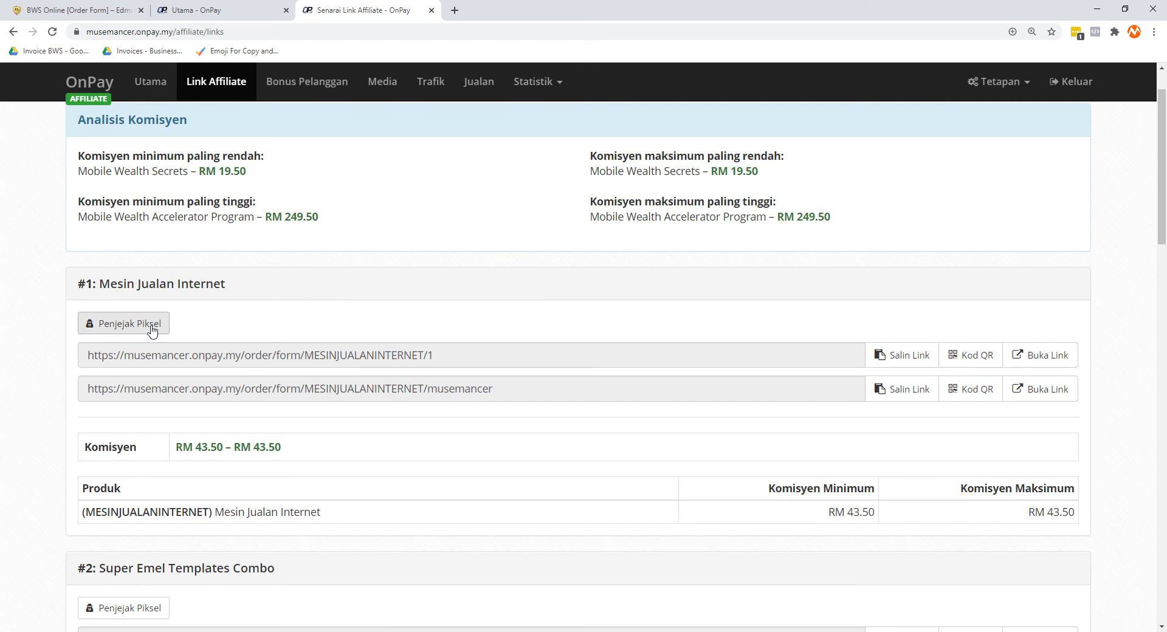
Try the pixel tracker dialog for Mesin Jualan Internet with FB Pixel as the pixel type, and close it without saving.
left_click(152, 325)
left_click(583, 163)
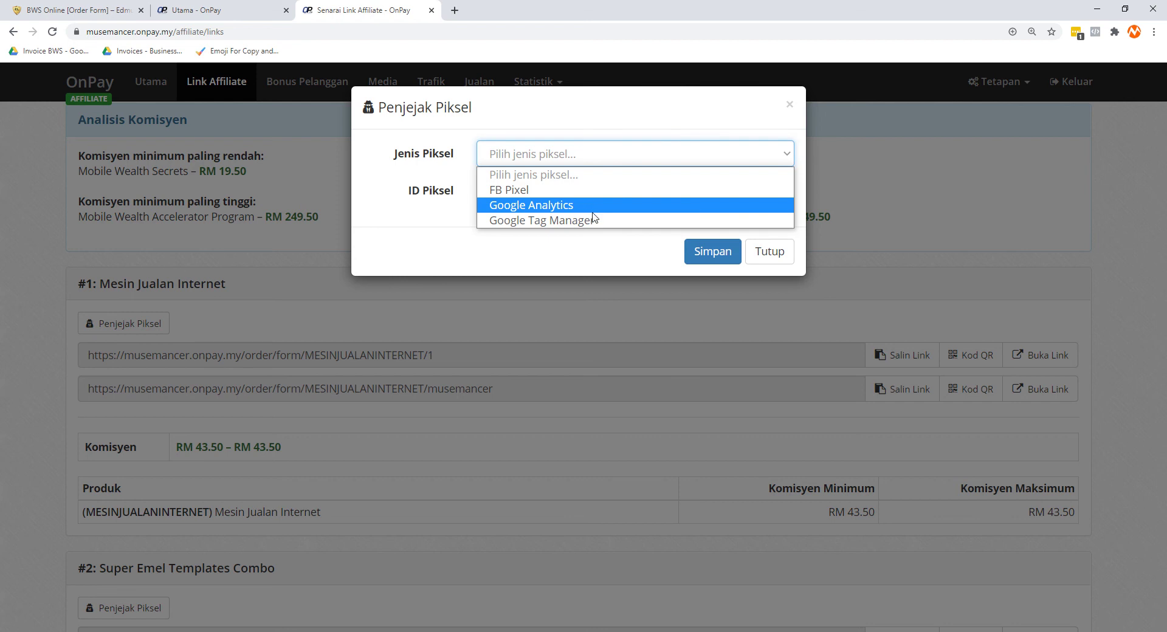
left_click(589, 220)
left_click(560, 164)
left_click(568, 190)
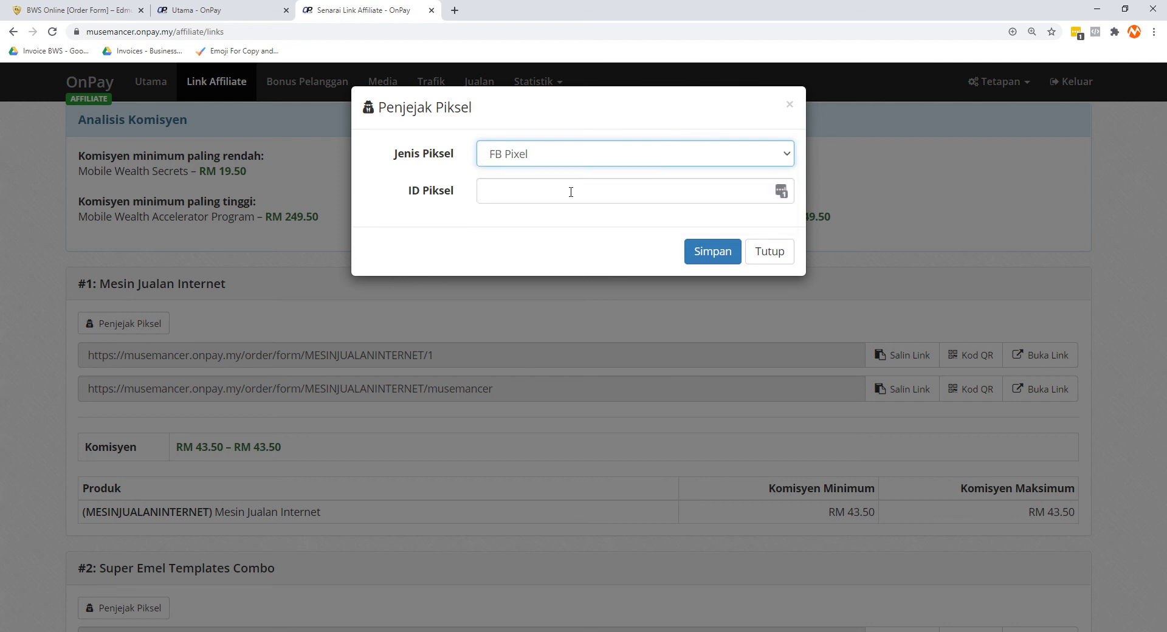
left_click(570, 193)
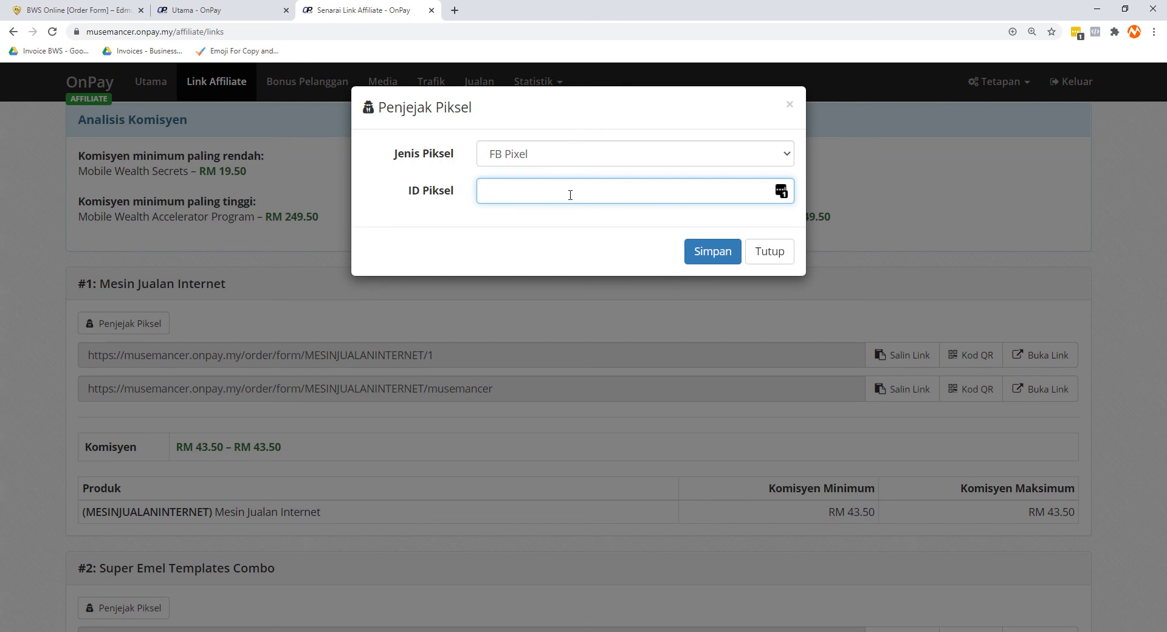
left_click(769, 258)
View the affiliate account's customer bonus, media, traffic and sales lists one after another.
scroll(203, 443, "up", 1)
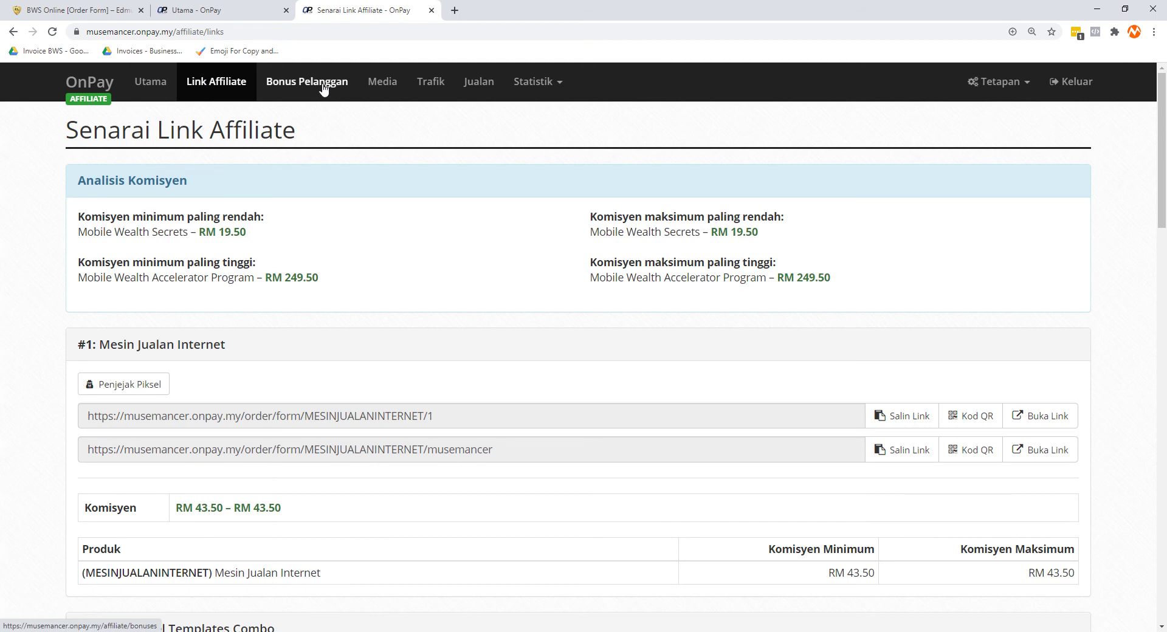
left_click(324, 89)
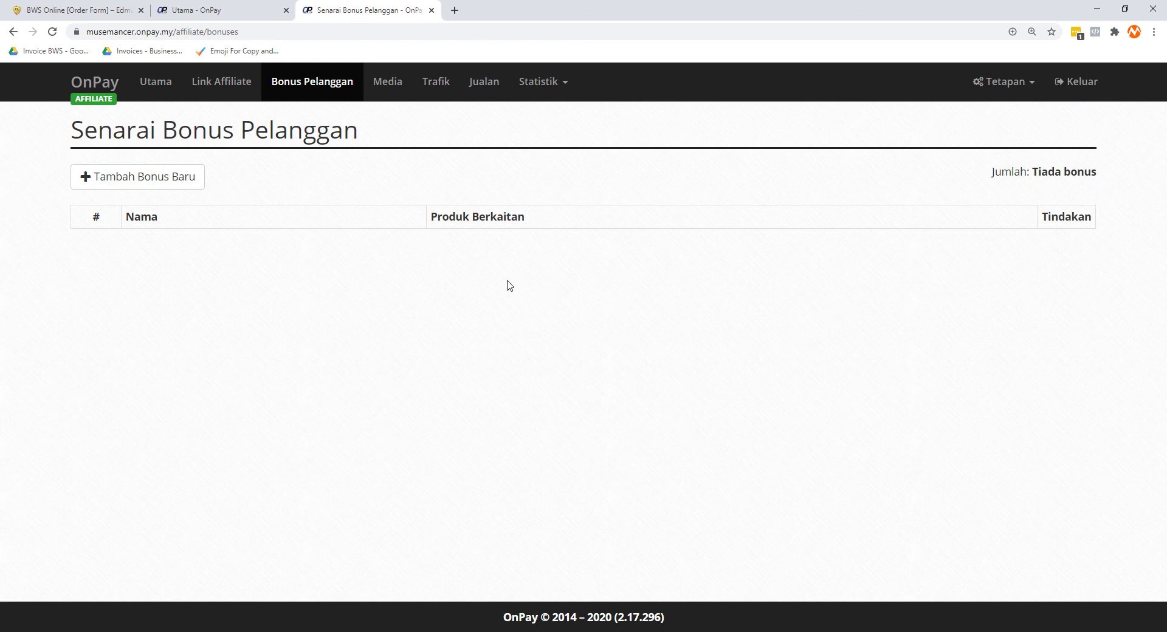
left_click(403, 91)
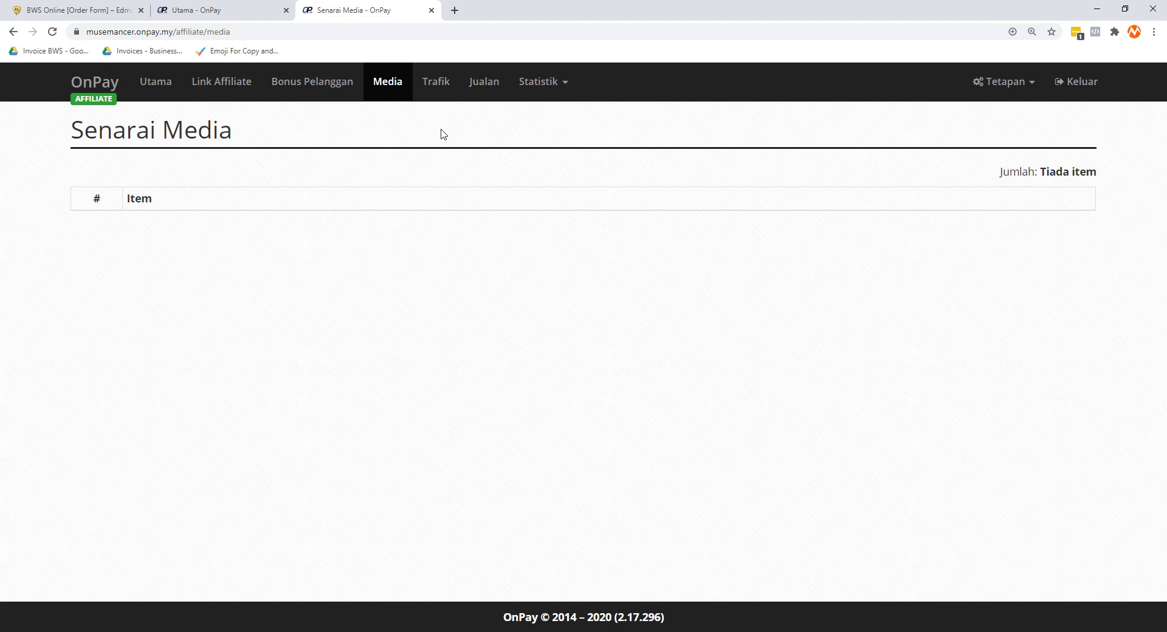
left_click(442, 85)
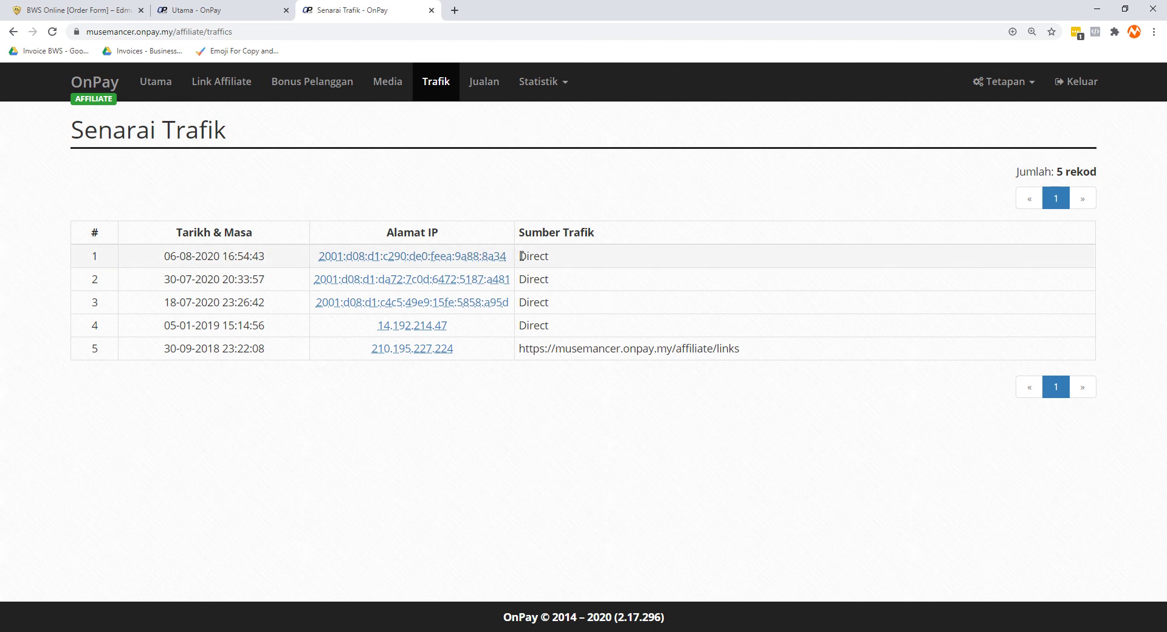
left_click(489, 91)
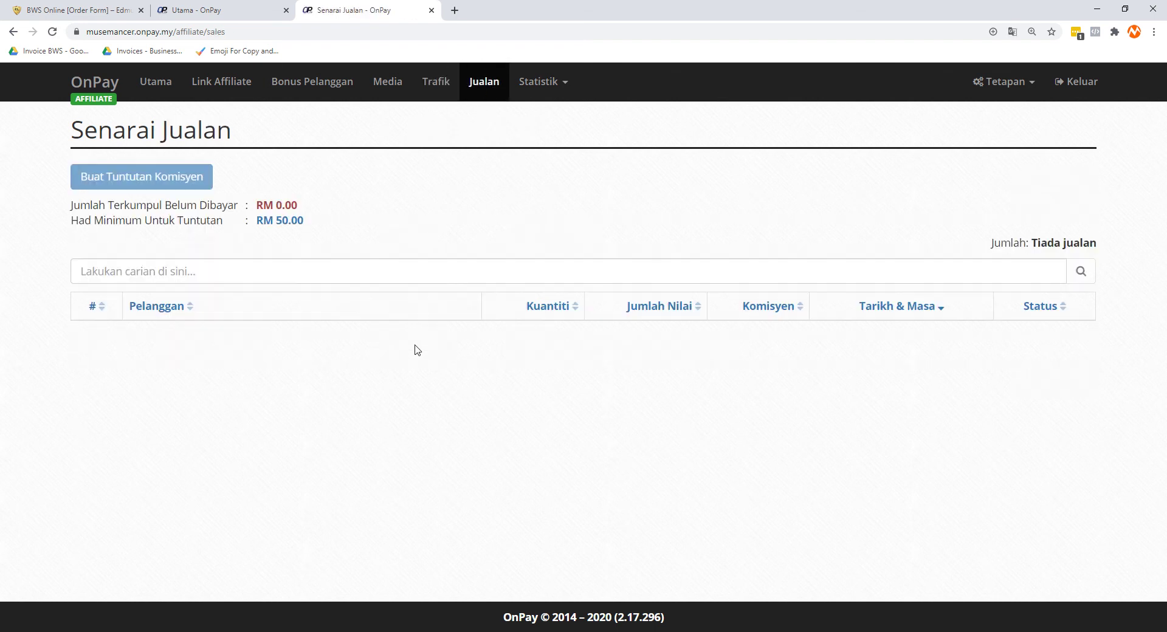
View the daily traffic statistics and the daily sales statistics of the affiliate account.
left_click(546, 83)
left_click(545, 113)
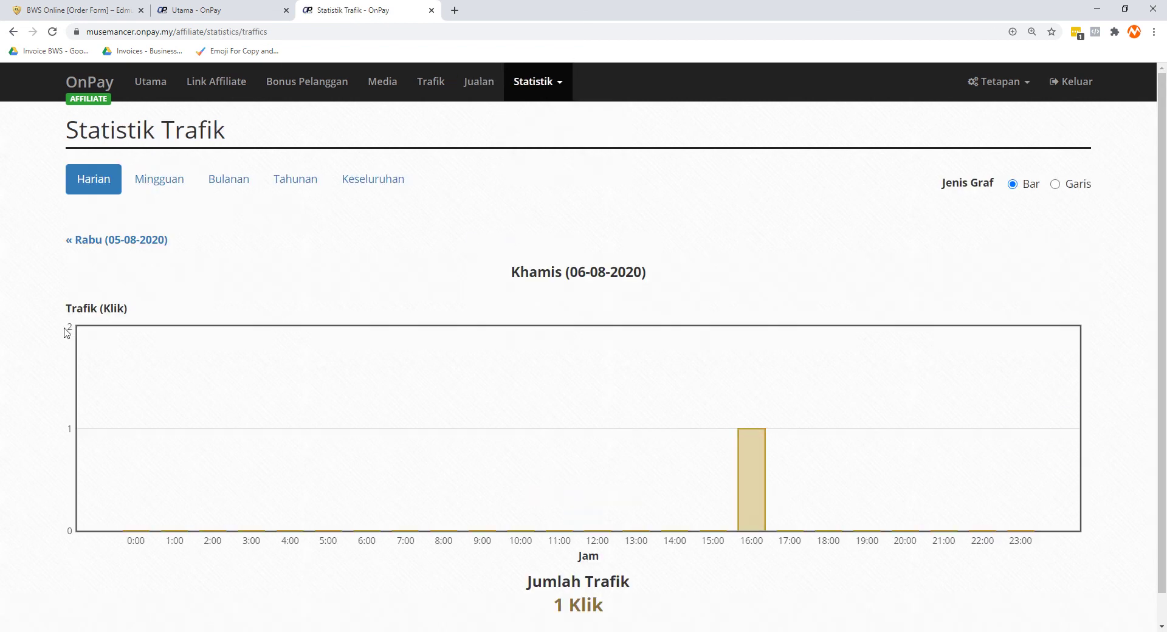
left_click(511, 91)
left_click(531, 133)
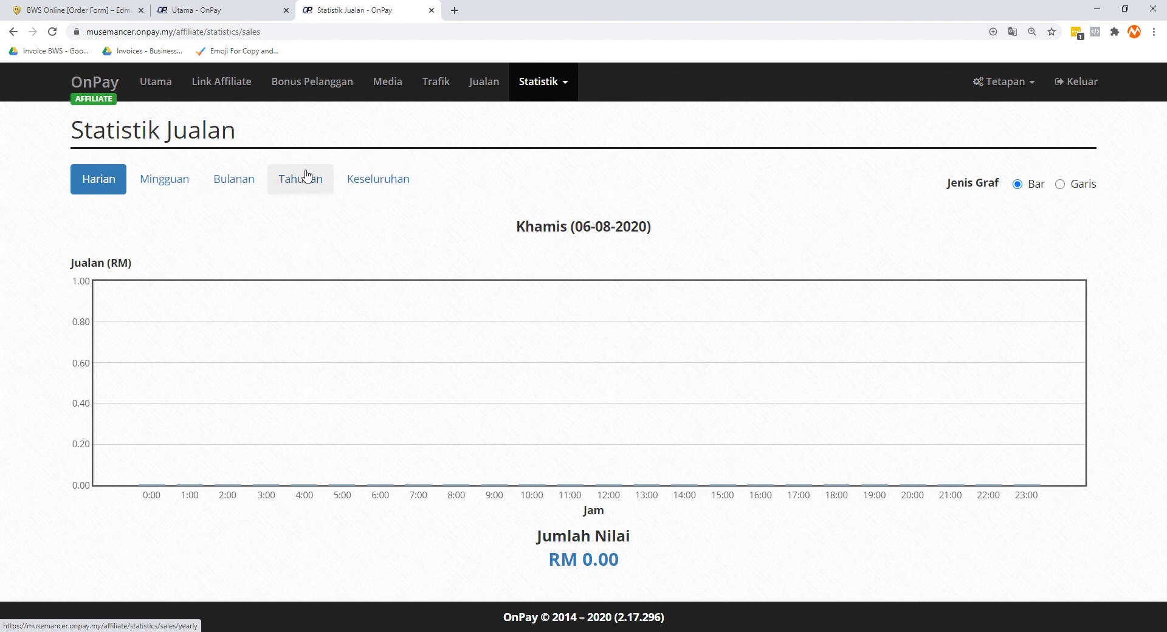
Switch to the browser tab showing the Internet Marketing Malaysia affiliate program page.
left_click(270, 7)
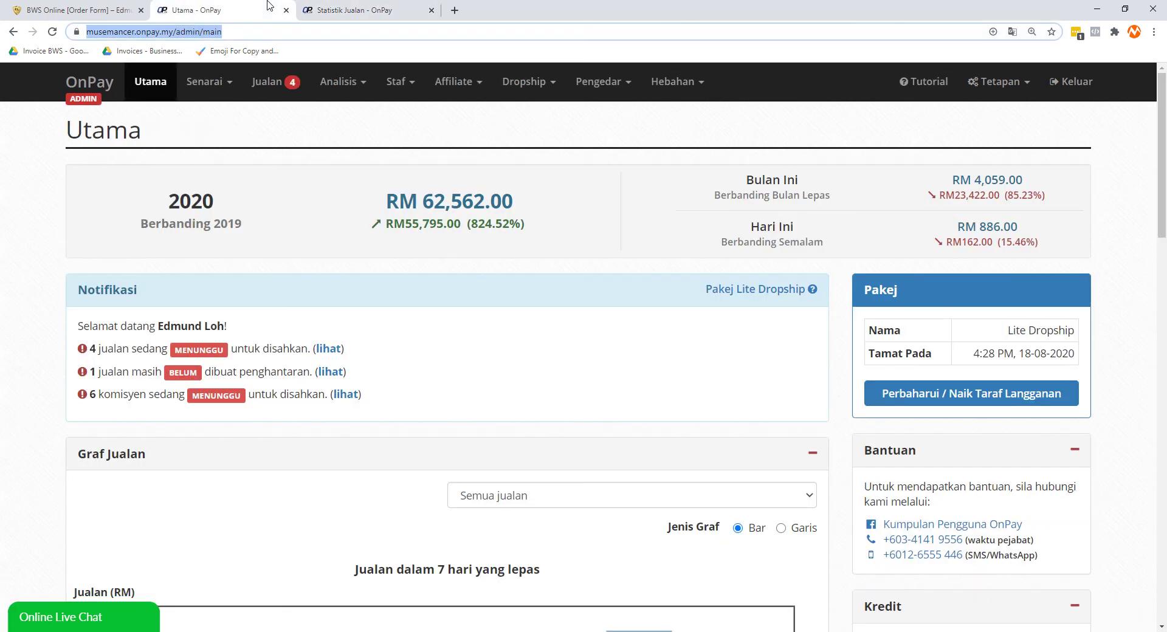
left_click(353, 10)
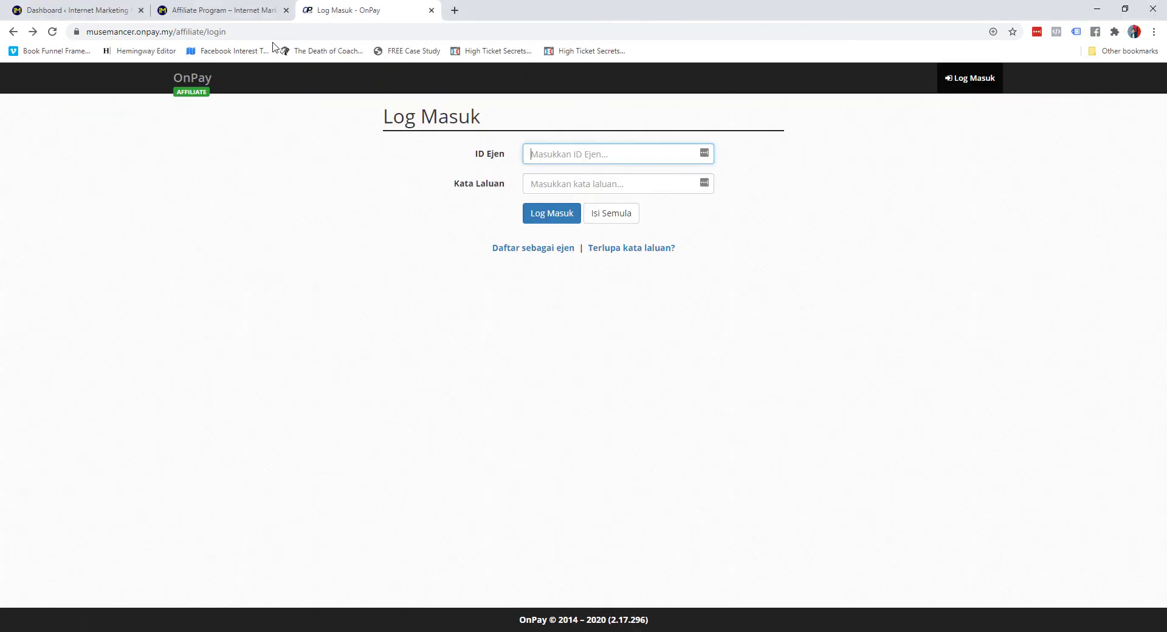
left_click(237, 32)
left_click(211, 207)
left_click(230, 9)
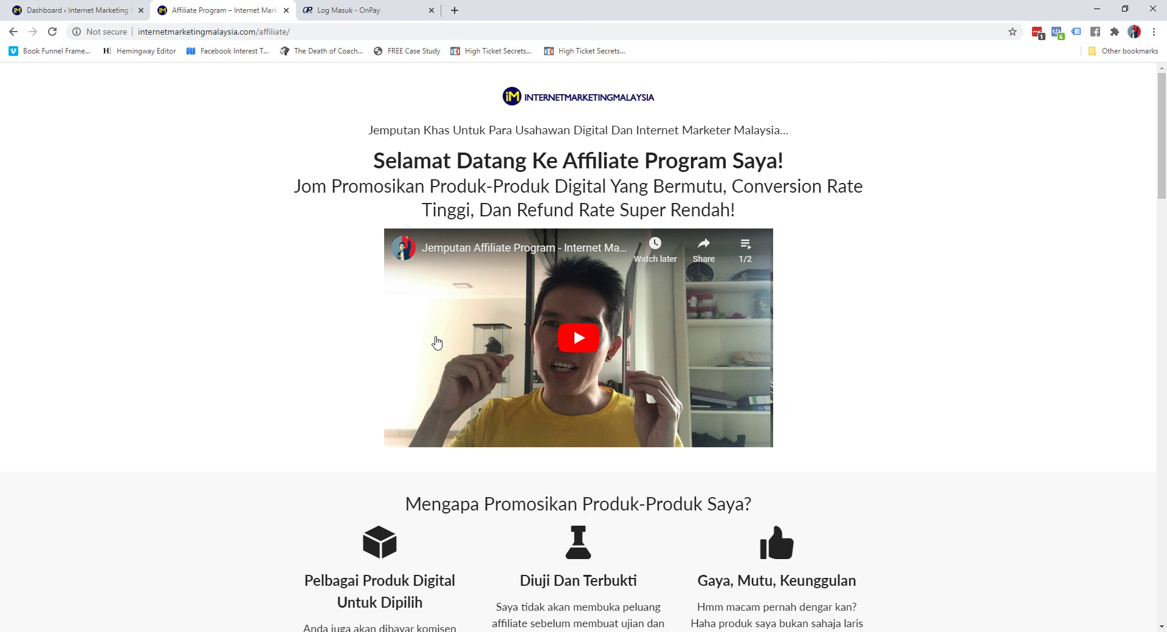
Review the affiliate program page from its benefits through the registration and link steps to the e-mail swipe and FB Ads downloads.
scroll(295, 331, "down", 6)
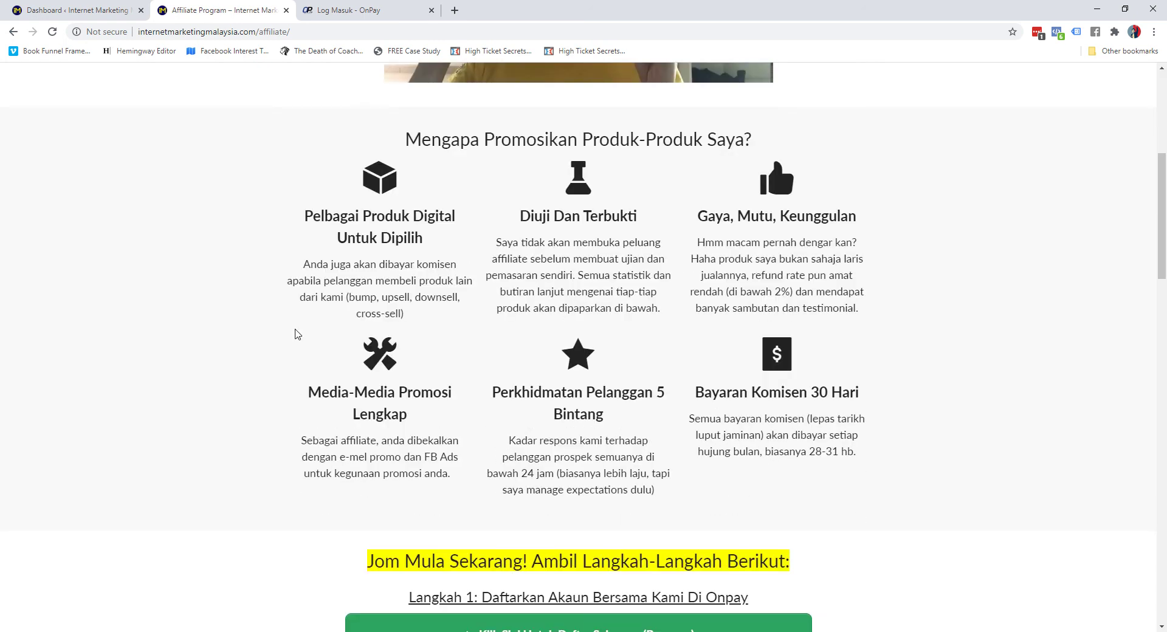
scroll(297, 334, "down", 8)
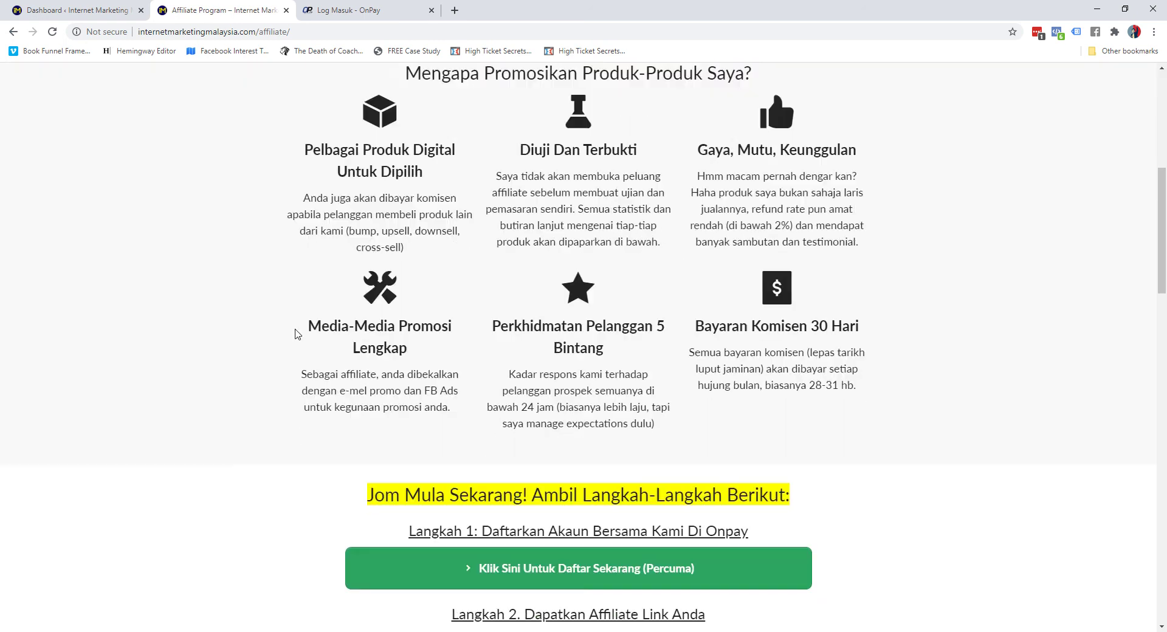
scroll(296, 333, "up", 1)
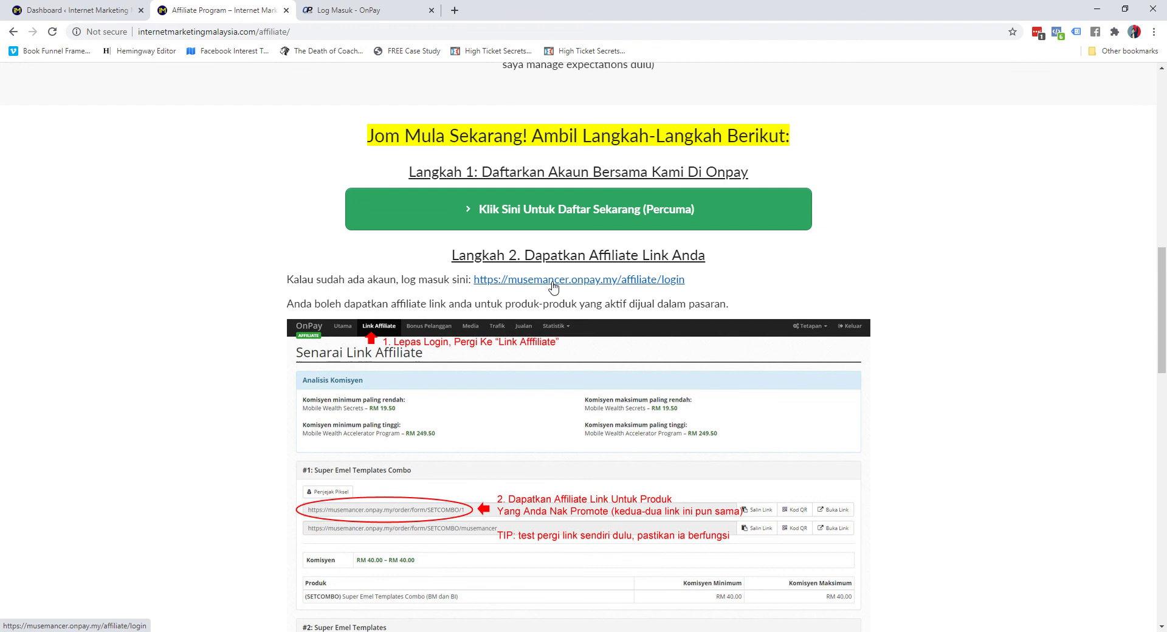
scroll(553, 287, "down", 3)
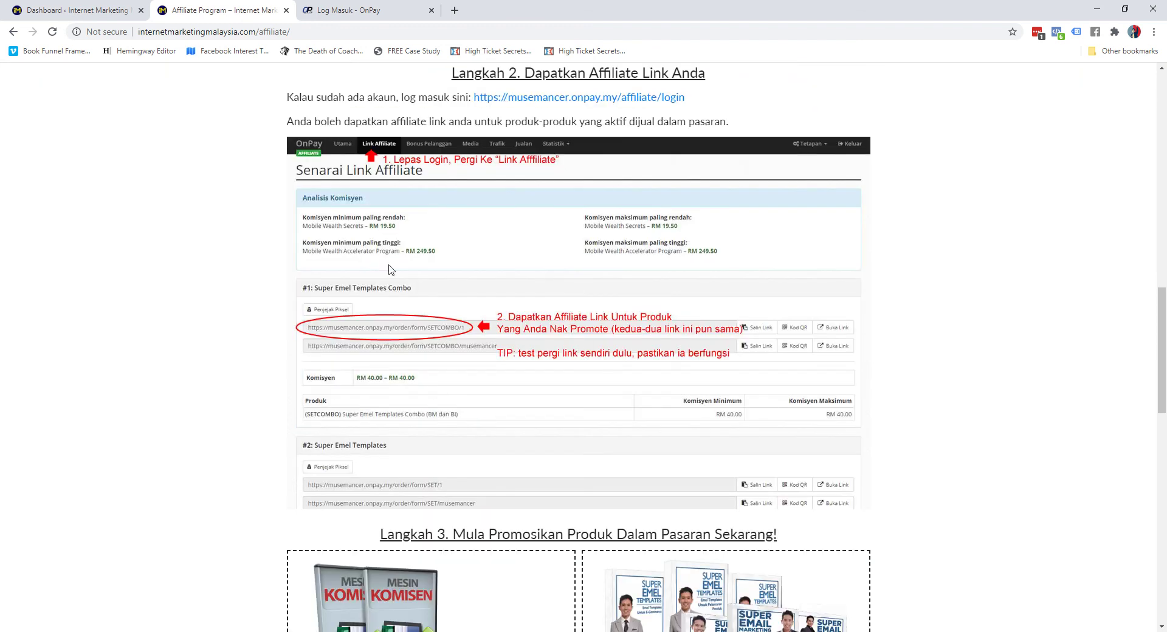
scroll(522, 286, "down", 3)
scroll(521, 286, "down", 3)
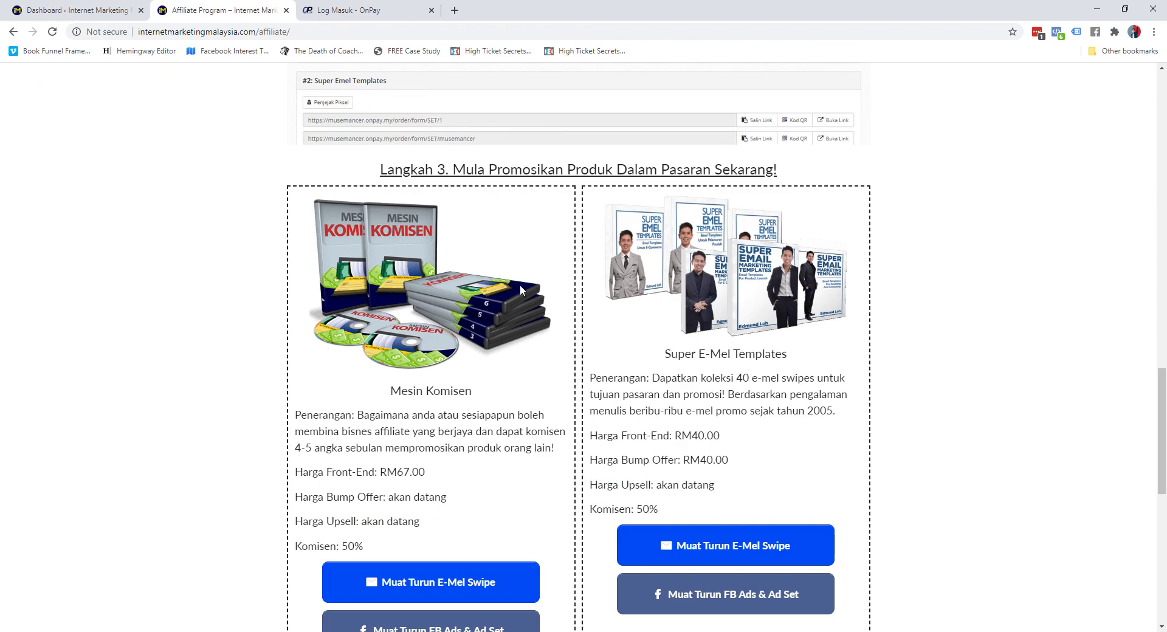
scroll(521, 289, "down", 4)
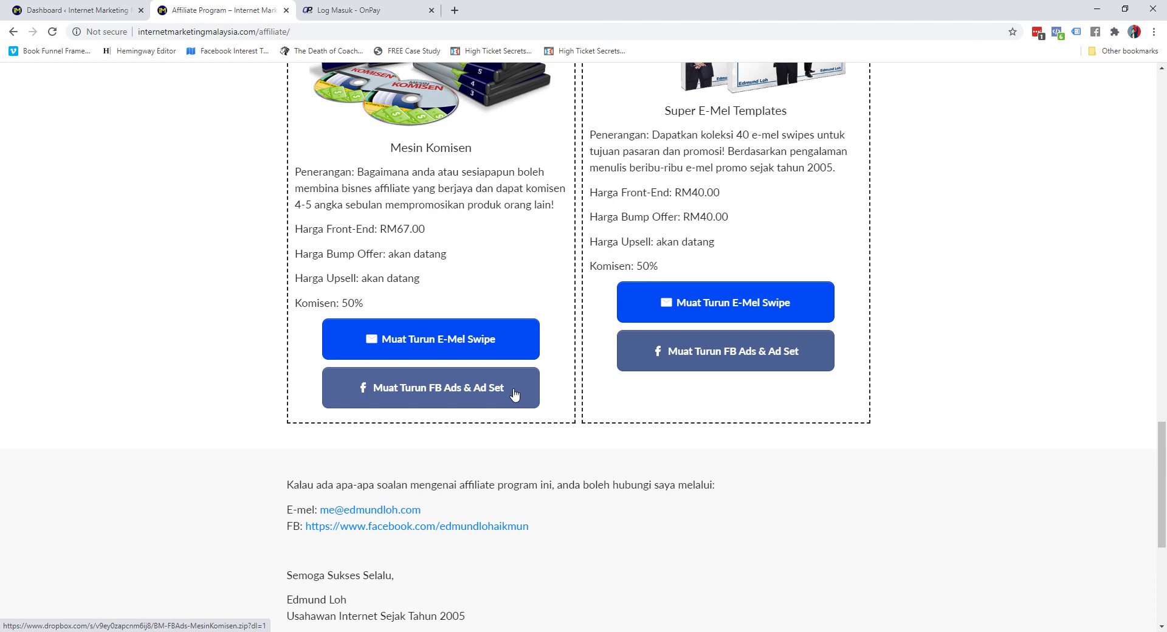
Read the contact details and the Syarat & Terma rules at the end of the affiliate program page.
scroll(513, 395, "down", 5)
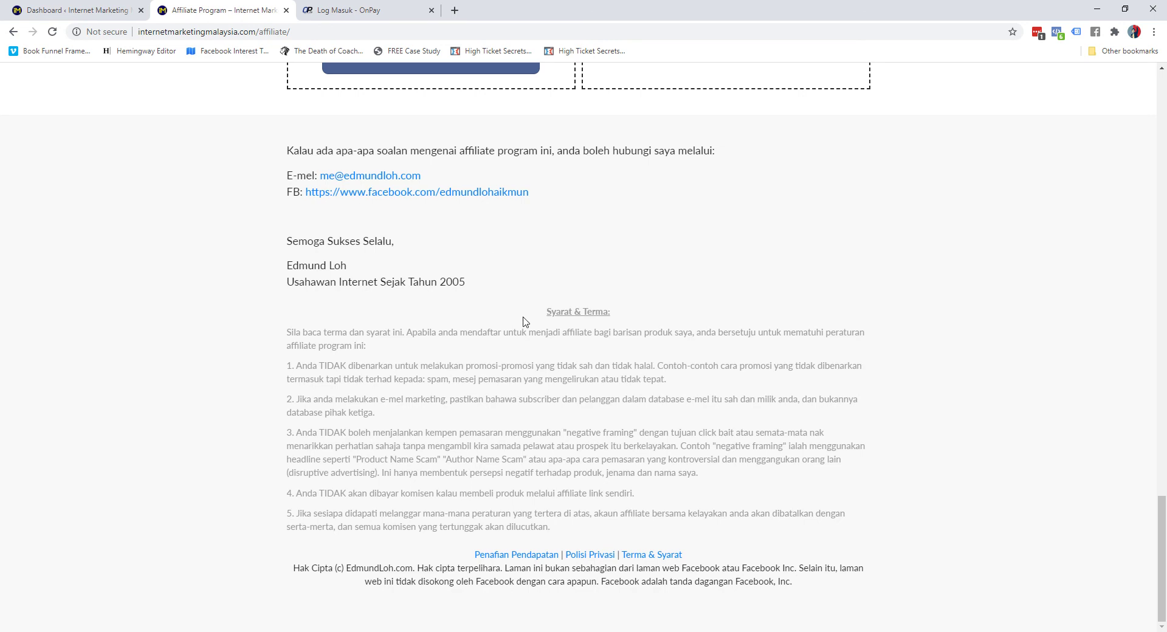
left_click_drag(526, 315, 628, 516)
left_click(632, 522)
scroll(632, 524, "up", 4)
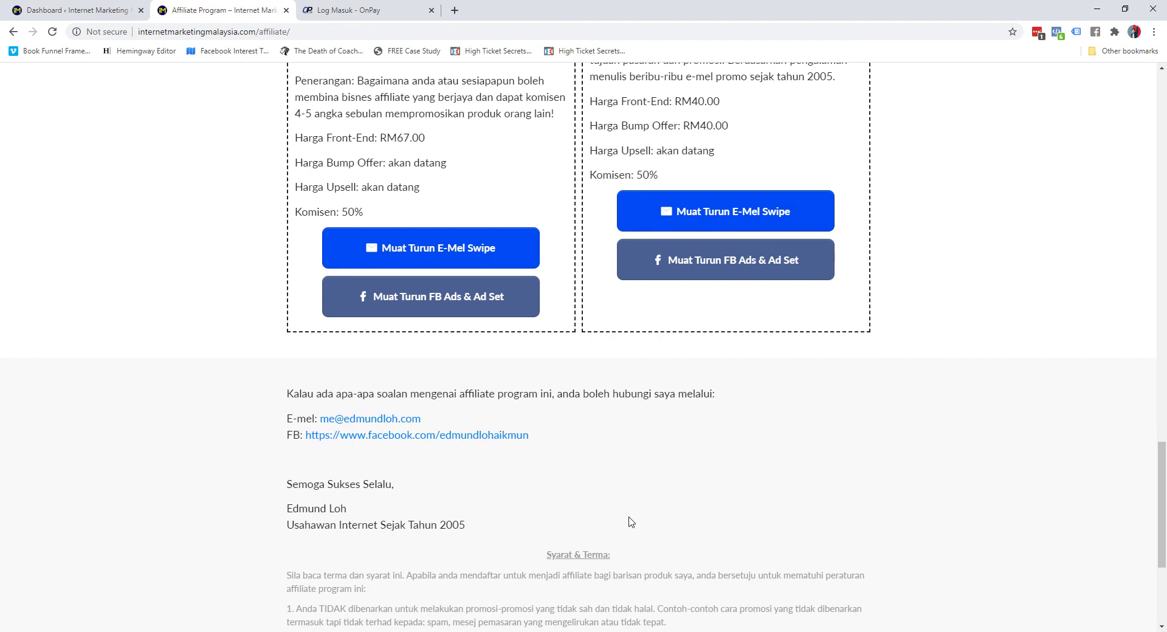
scroll(631, 521, "down", 4)
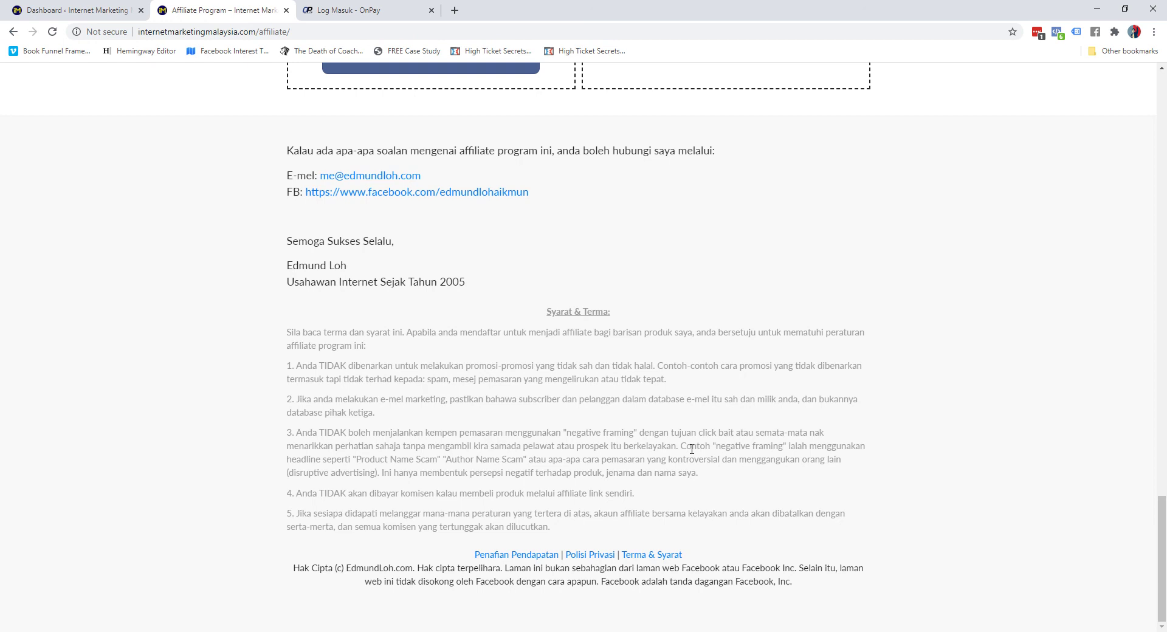
Return to the start of the affiliate program page and review Langkah 1 and Langkah 2 for registering and getting links.
left_click_drag(1161, 559, 1161, 137)
scroll(1017, 340, "down", 5)
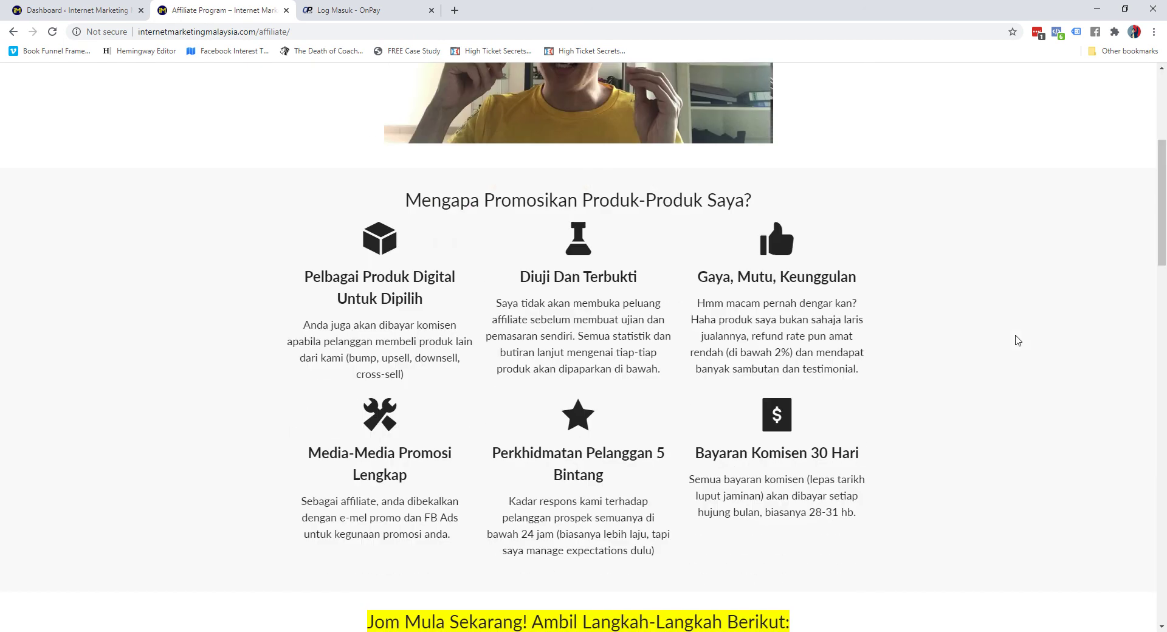
scroll(1018, 340, "down", 9)
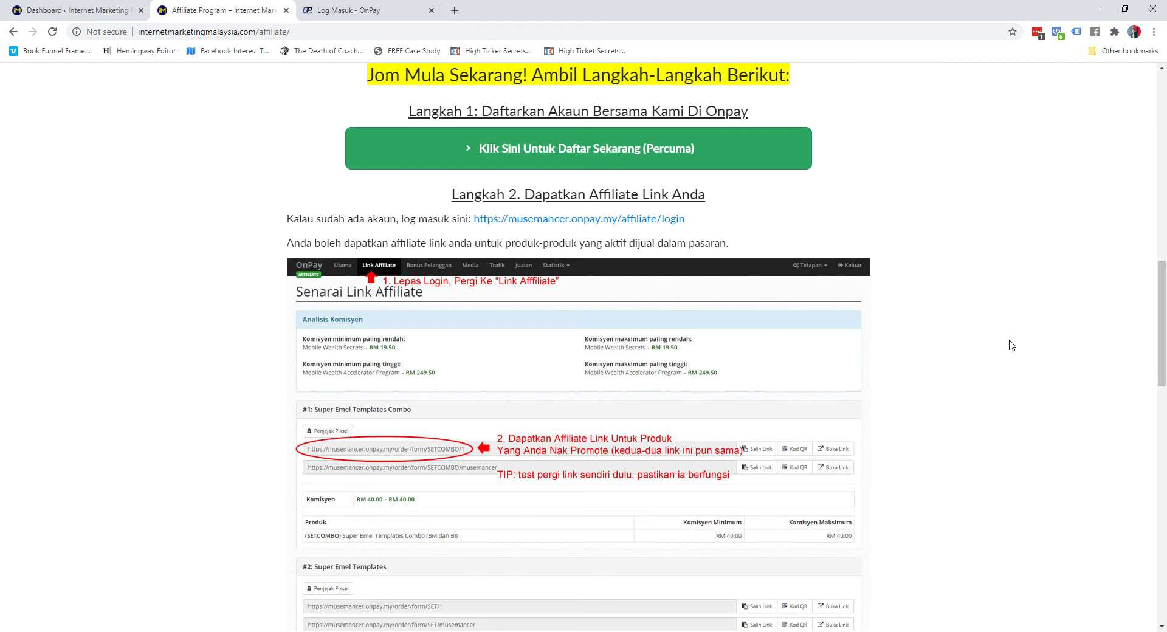